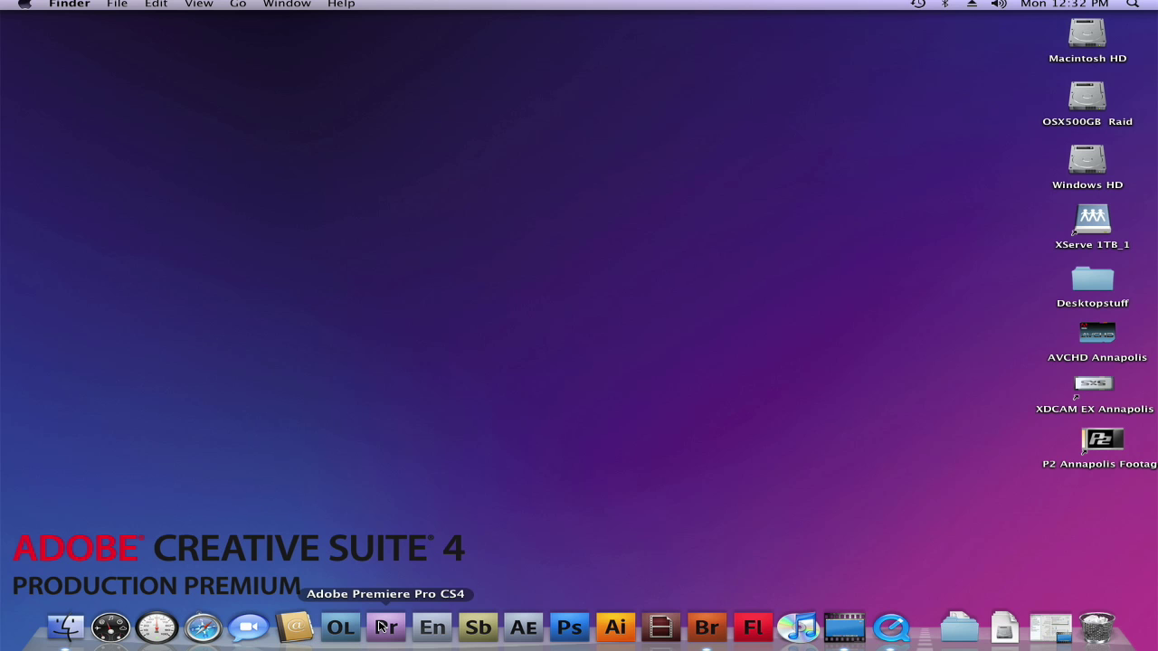
Launch Premiere Pro CS4 and create a new project named 'CS4 Demo' saved to the Desktop
click(380, 626)
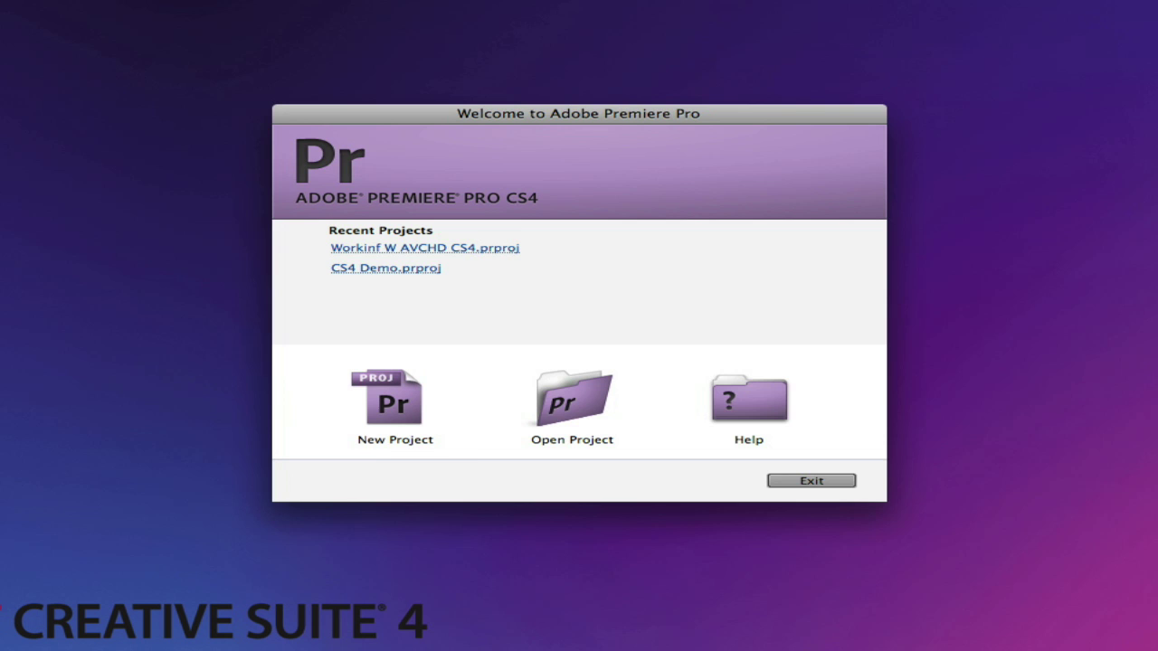
click(389, 407)
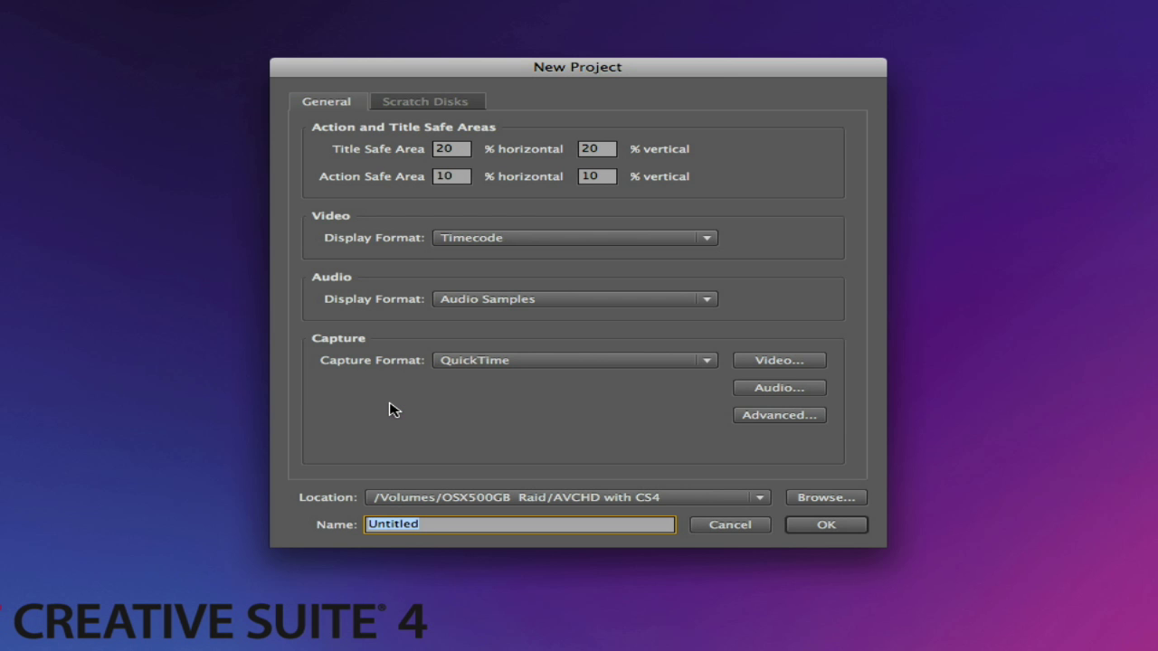
text(CS4 Demo)
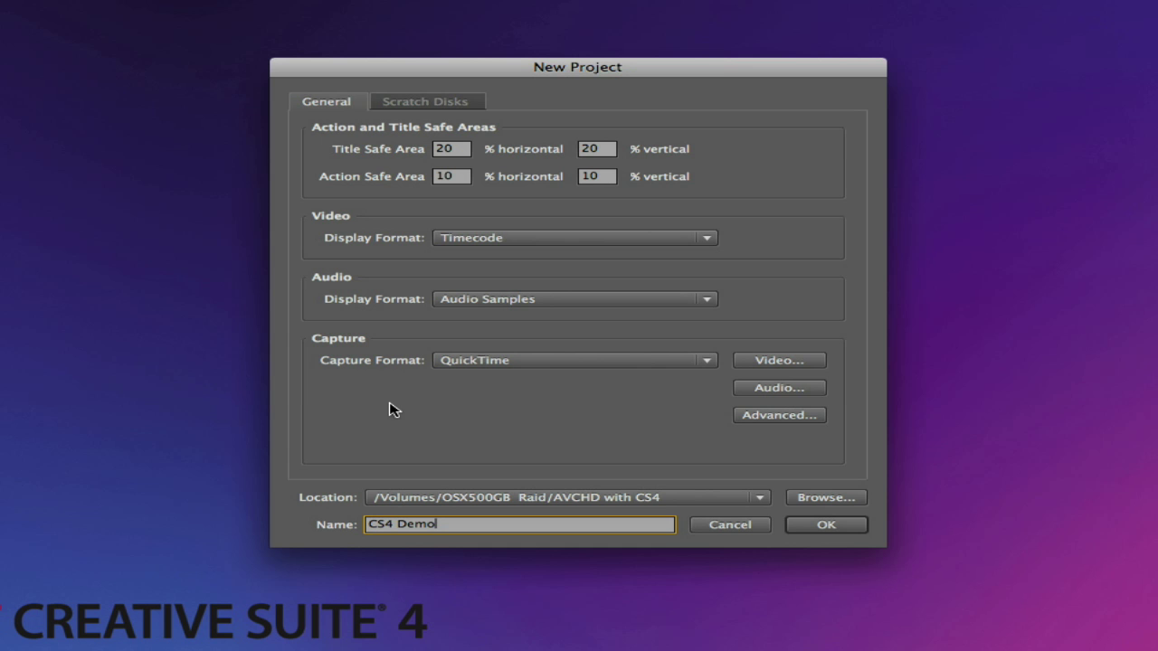
click(801, 497)
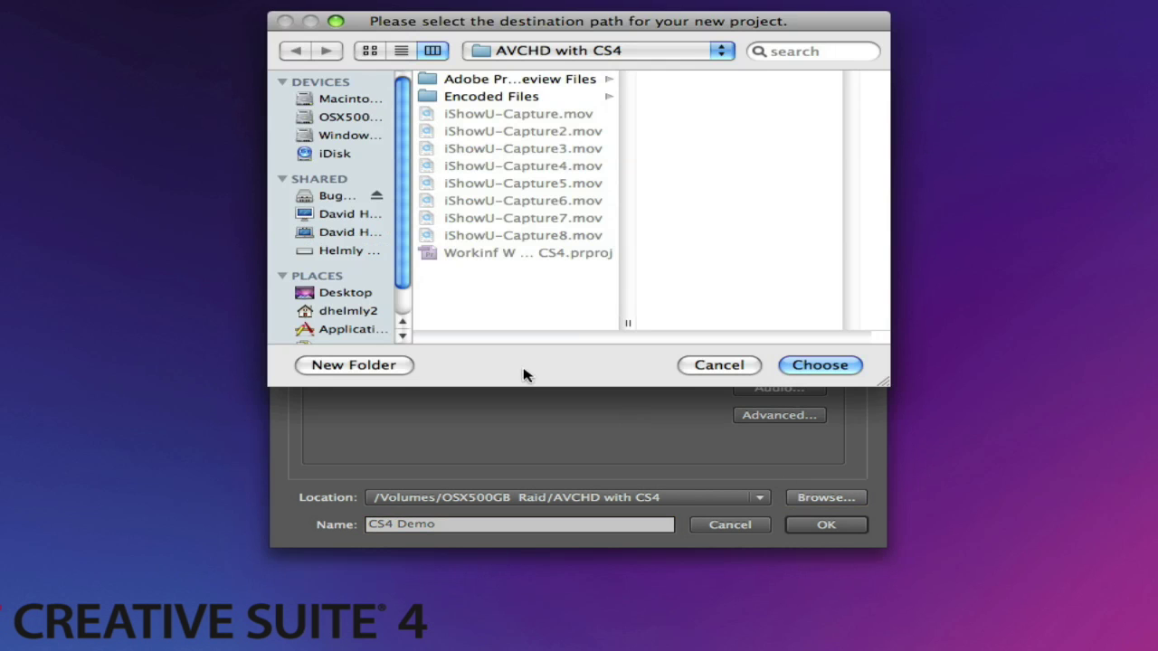
scroll(408, 206, down, 3)
click(331, 261)
click(802, 364)
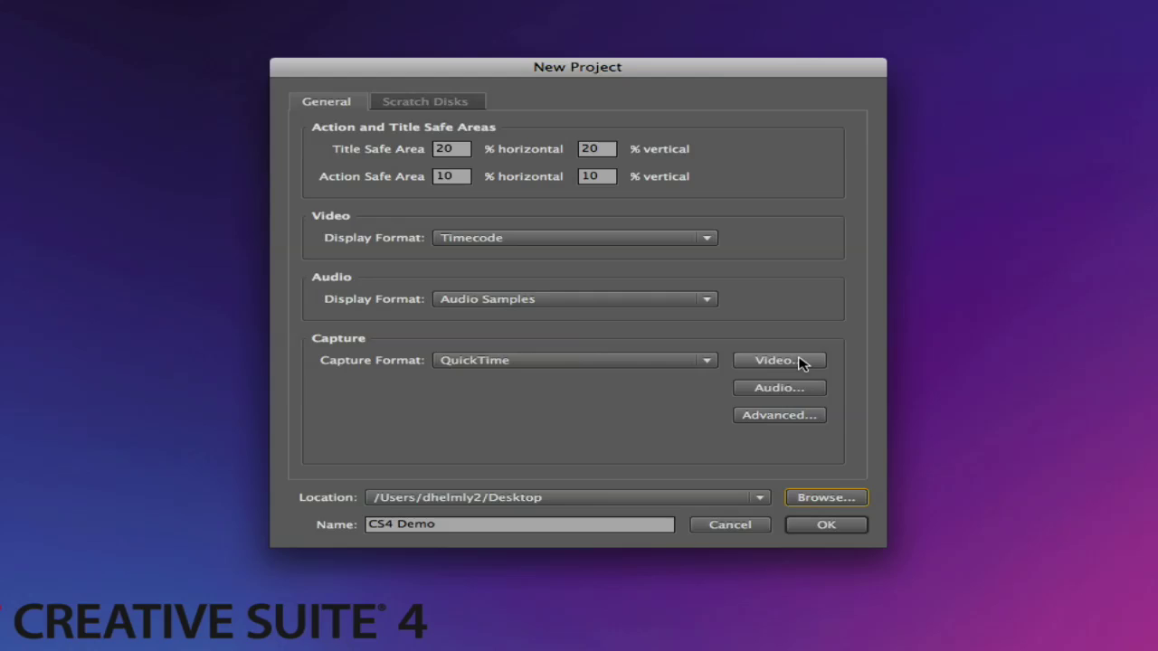
click(804, 523)
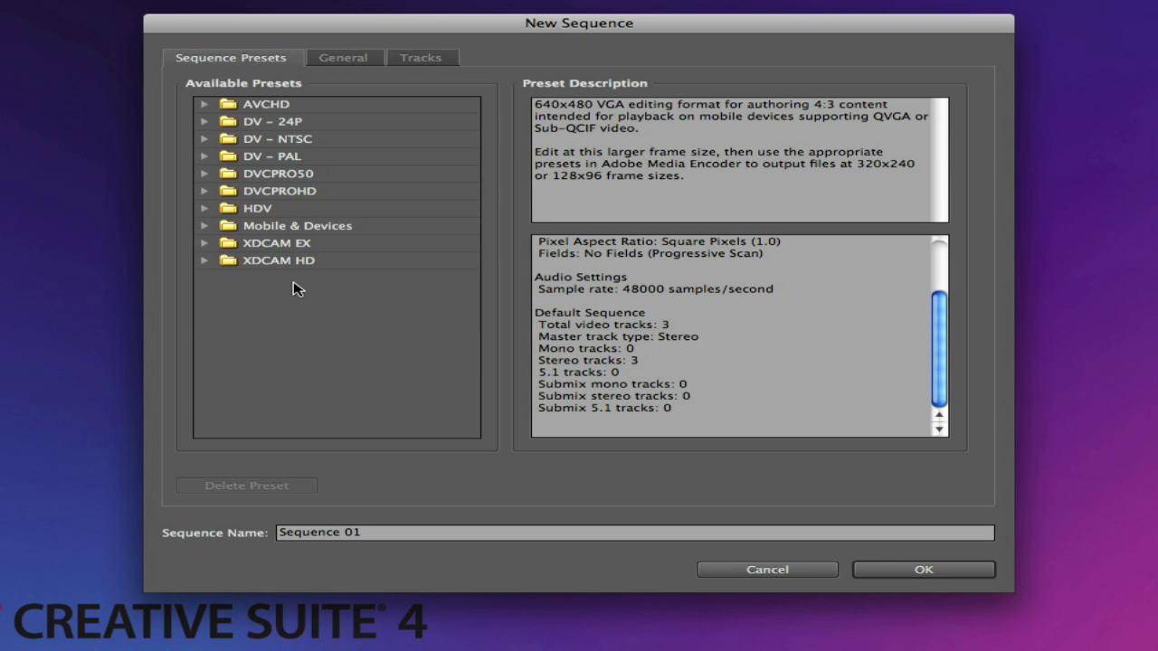
Create a sequence from the AVCHD > 1080i > AVCHD 1080i30 (60i) preset named 'CANON HF10'
click(206, 105)
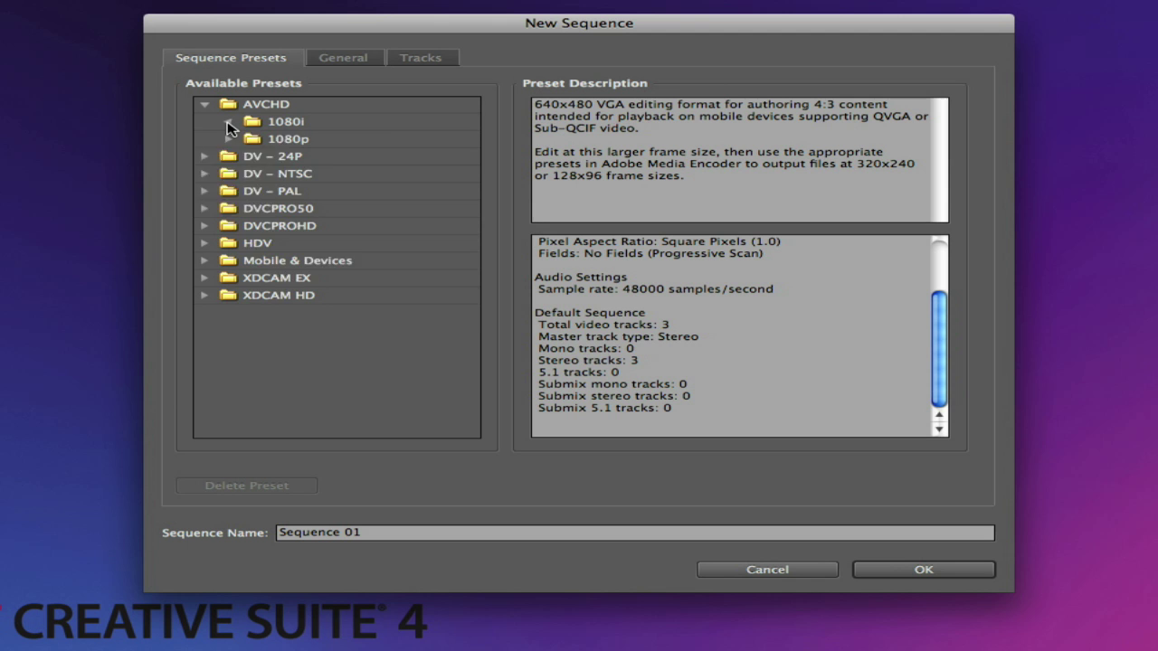
click(229, 123)
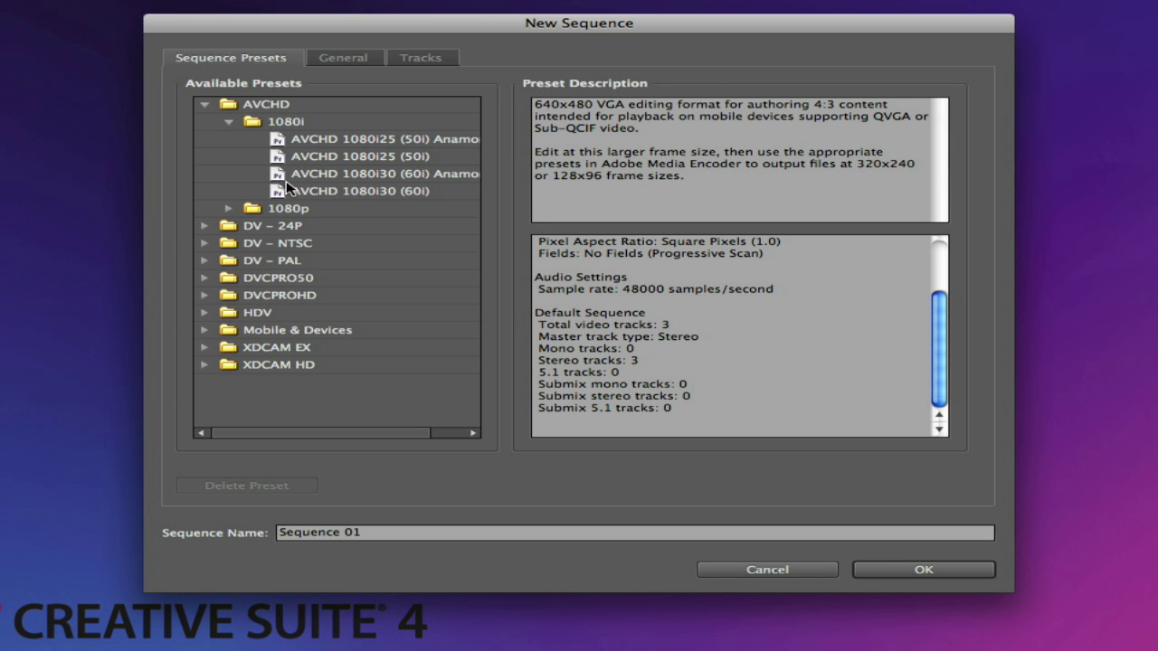
click(312, 194)
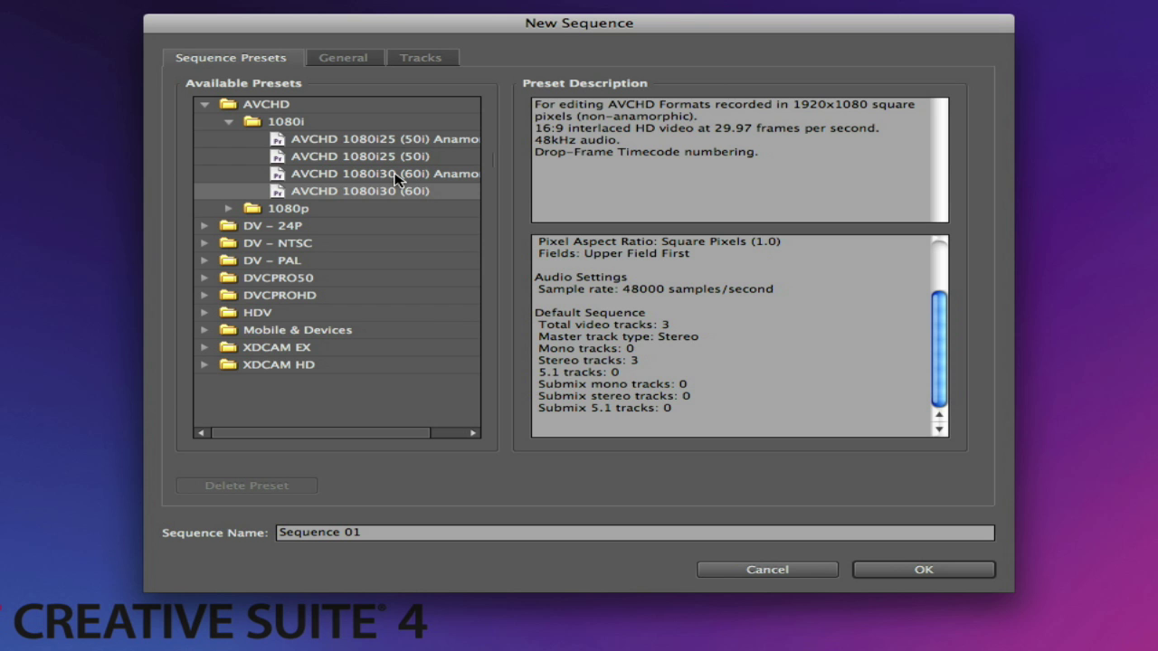
click(369, 531)
key(BackSpace)
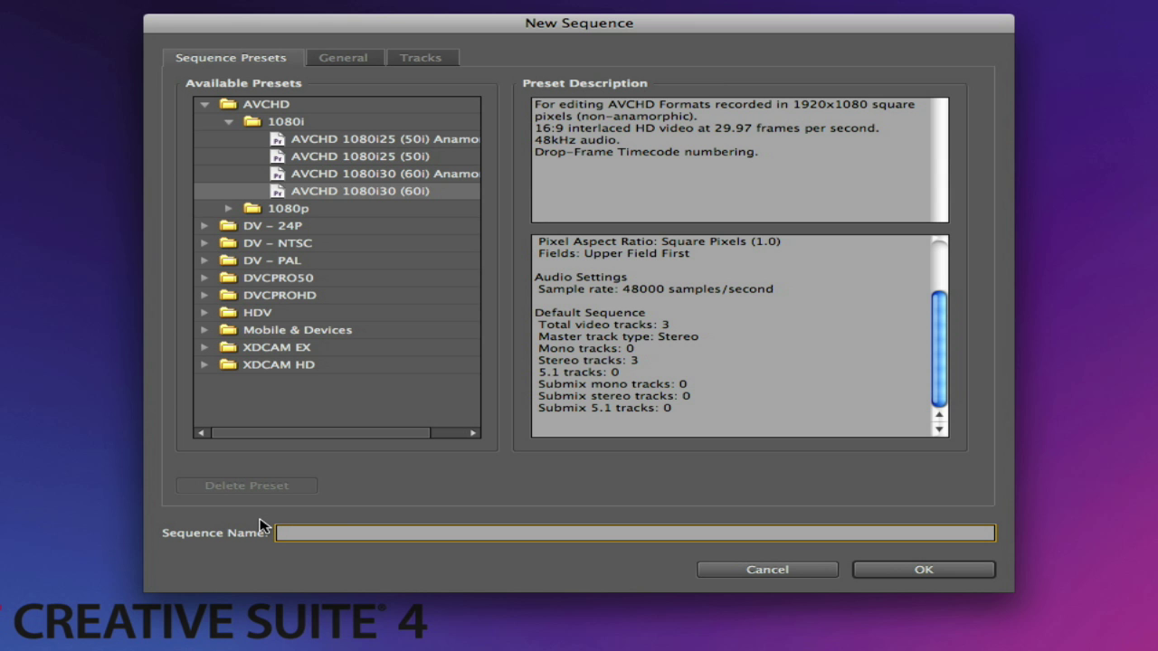
text(CANON HF10)
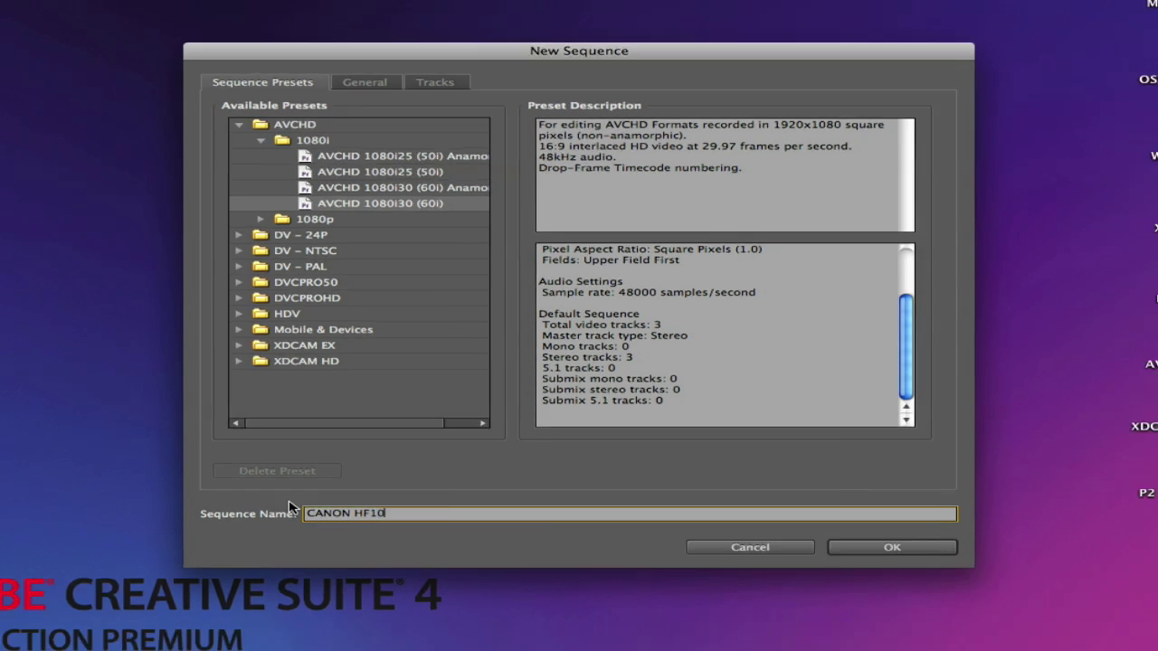
key(Return)
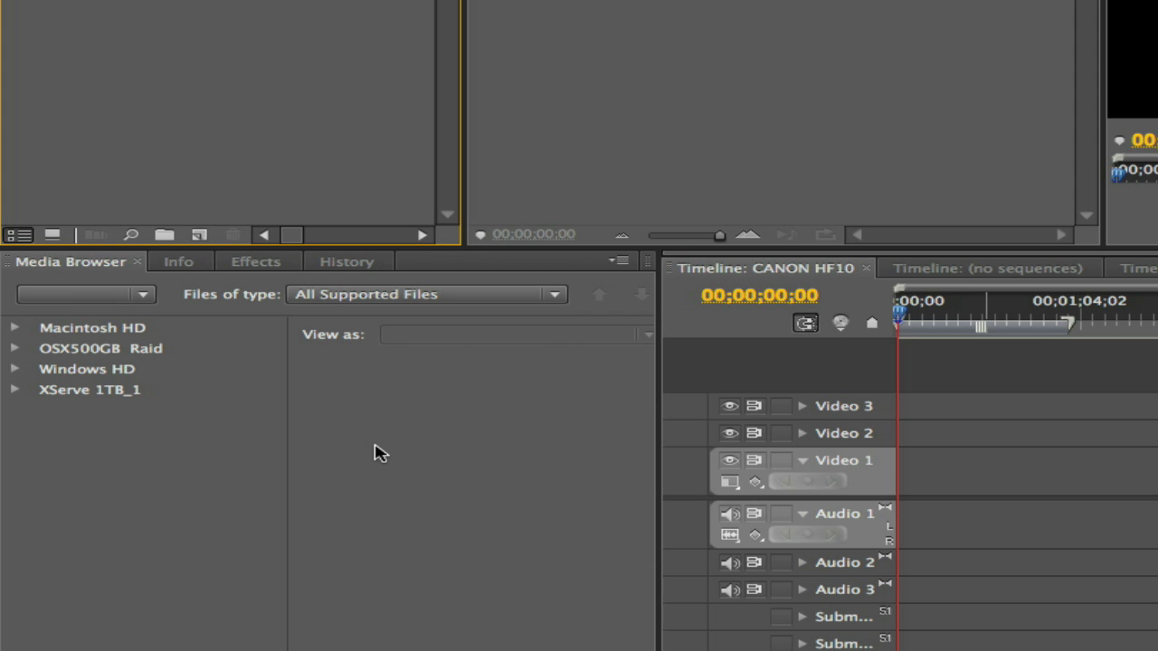
Browse Macintosh HD, OSX500GB Raid, Windows HD and XServe 1TB_1 in the Media Browser, ending on Macintosh HD
click(83, 331)
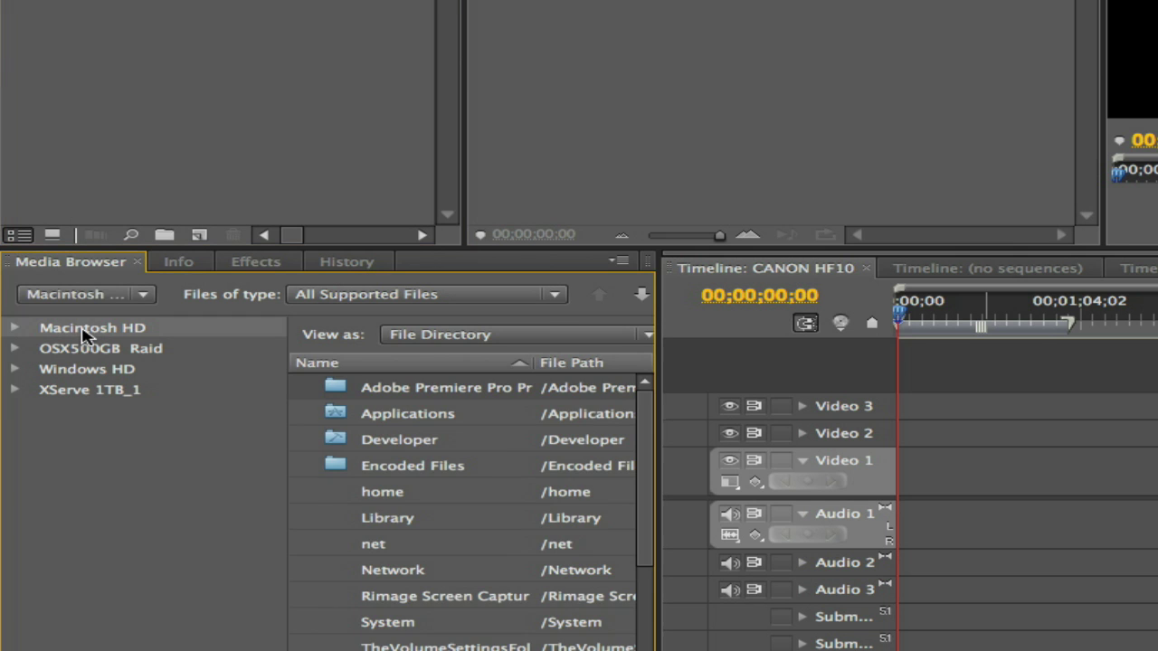
click(88, 350)
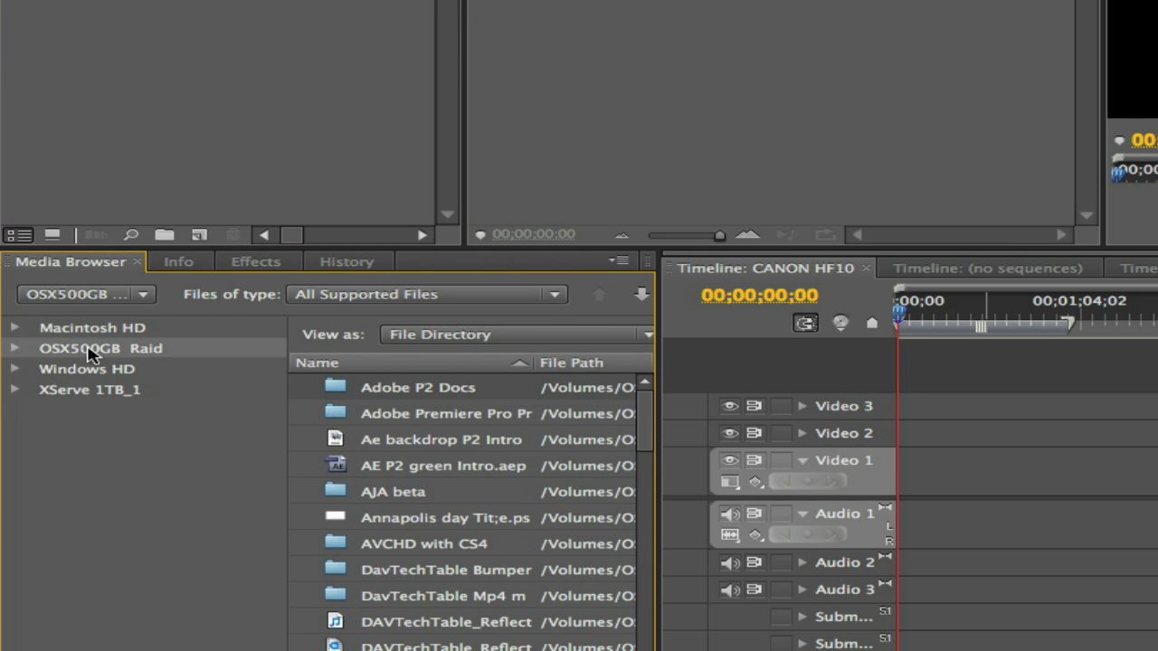
click(96, 371)
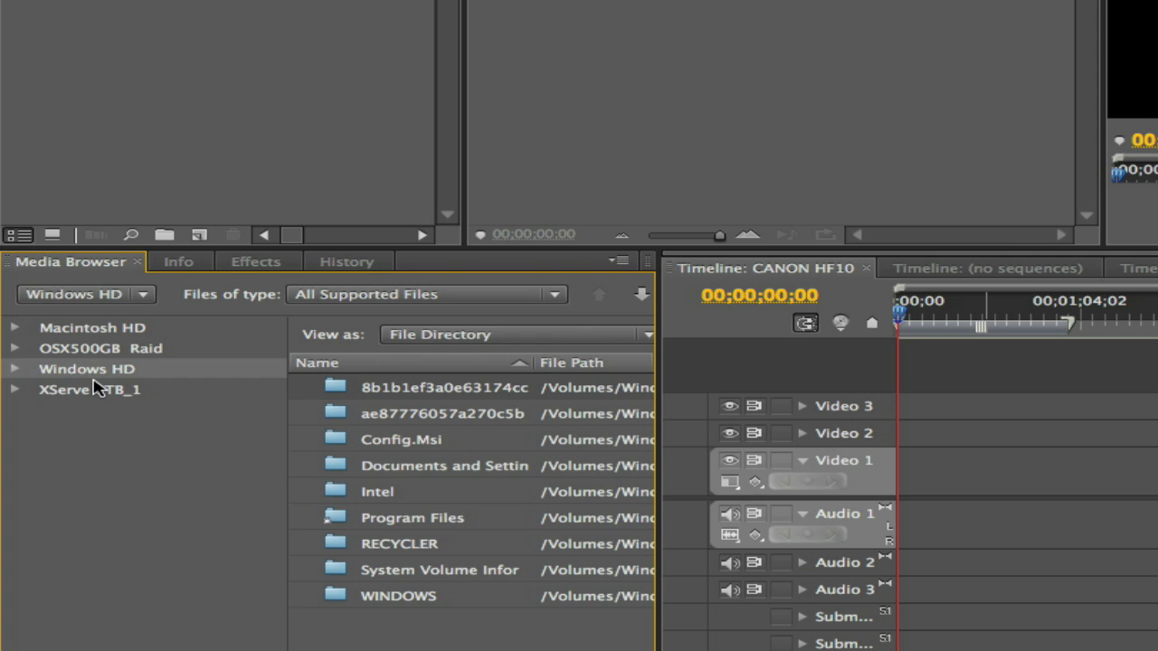
click(98, 392)
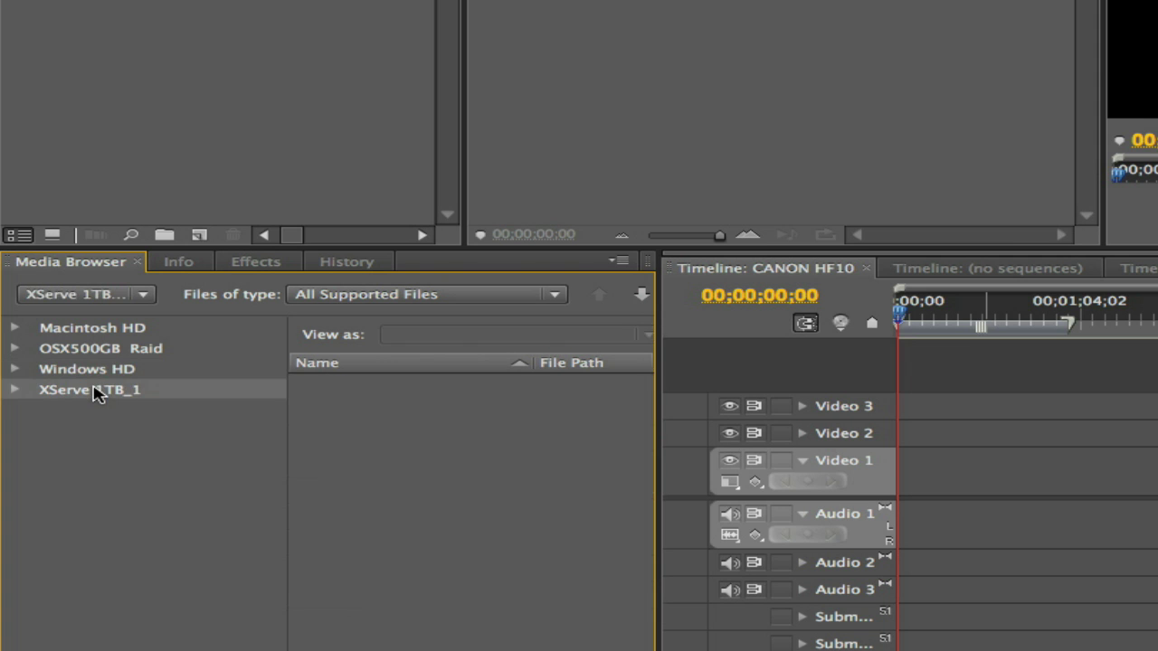
click(89, 332)
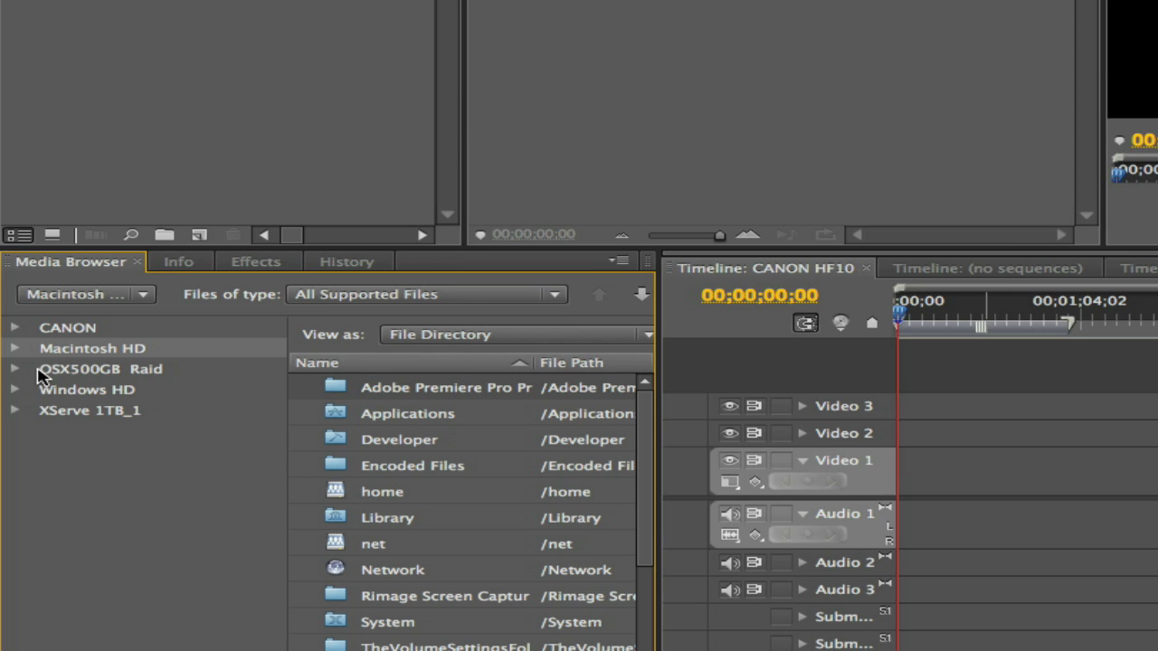
Open the CANON card's PRIVATE folder, keeping the listing's View as setting on AVCHD
click(75, 329)
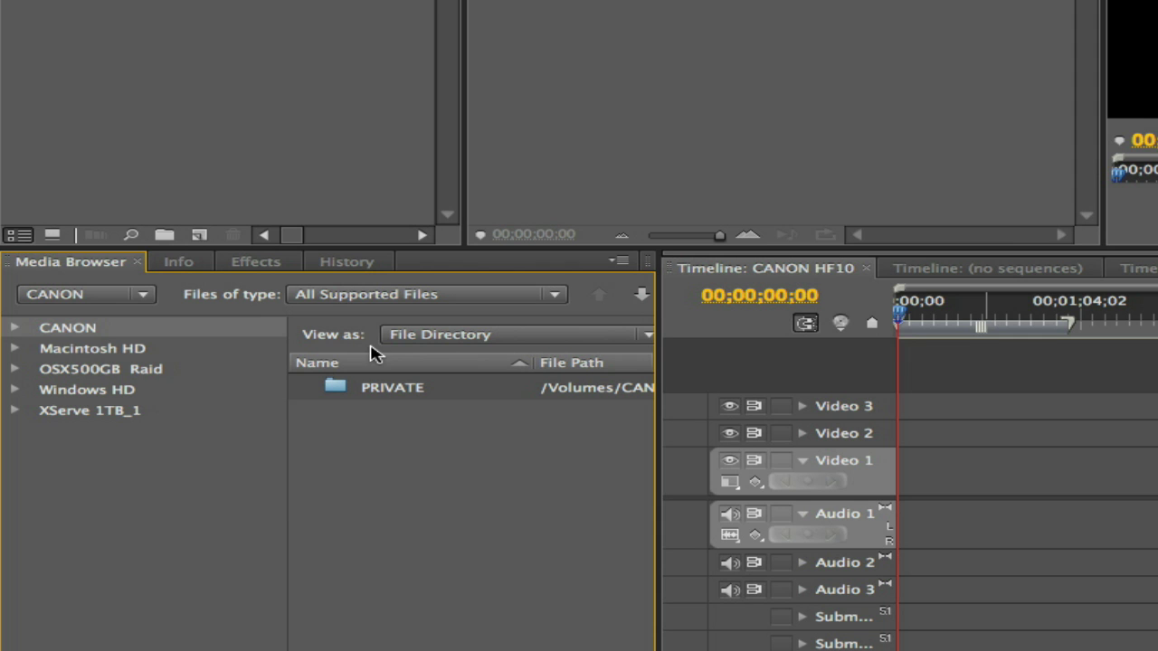
double_click(336, 391)
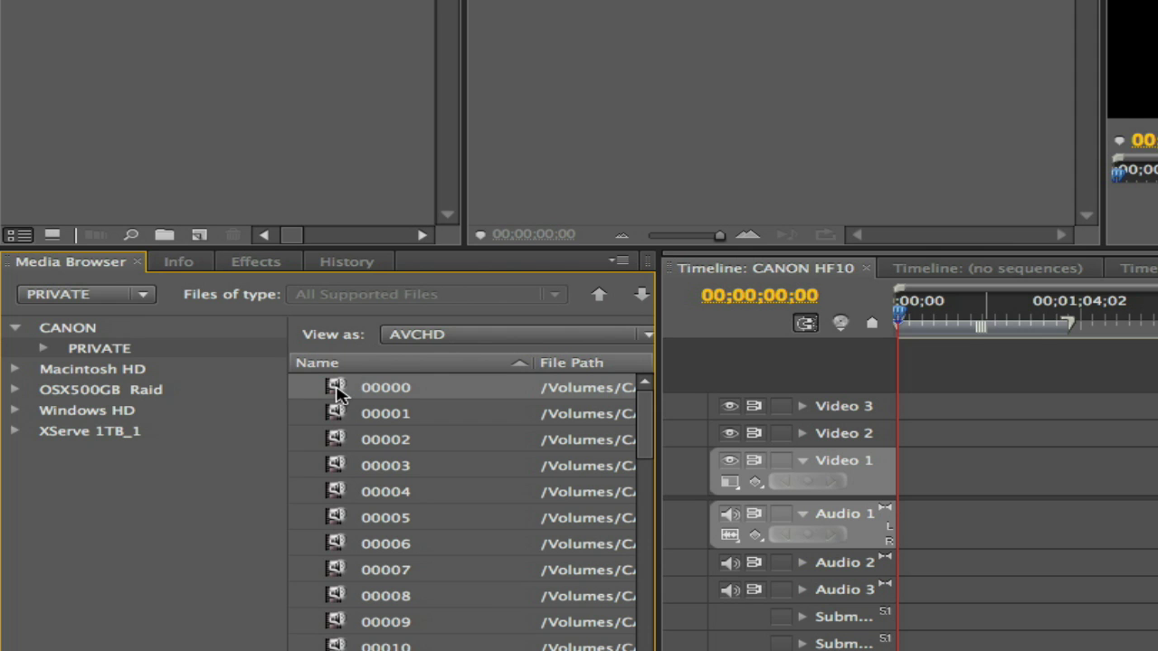
click(645, 337)
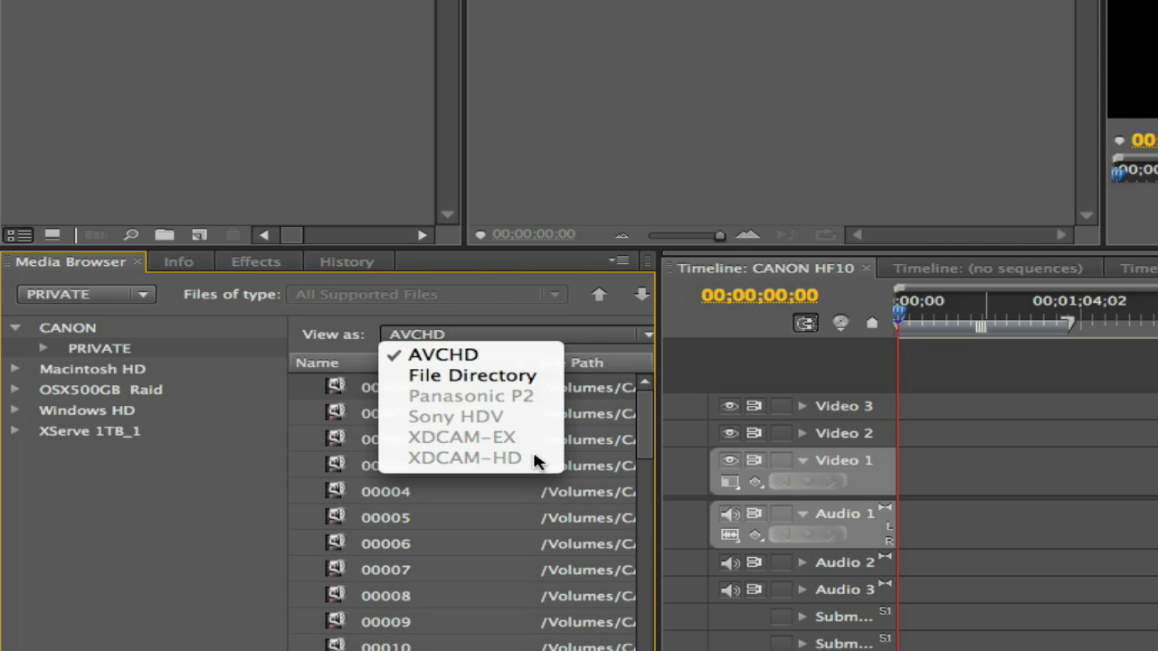
click(586, 324)
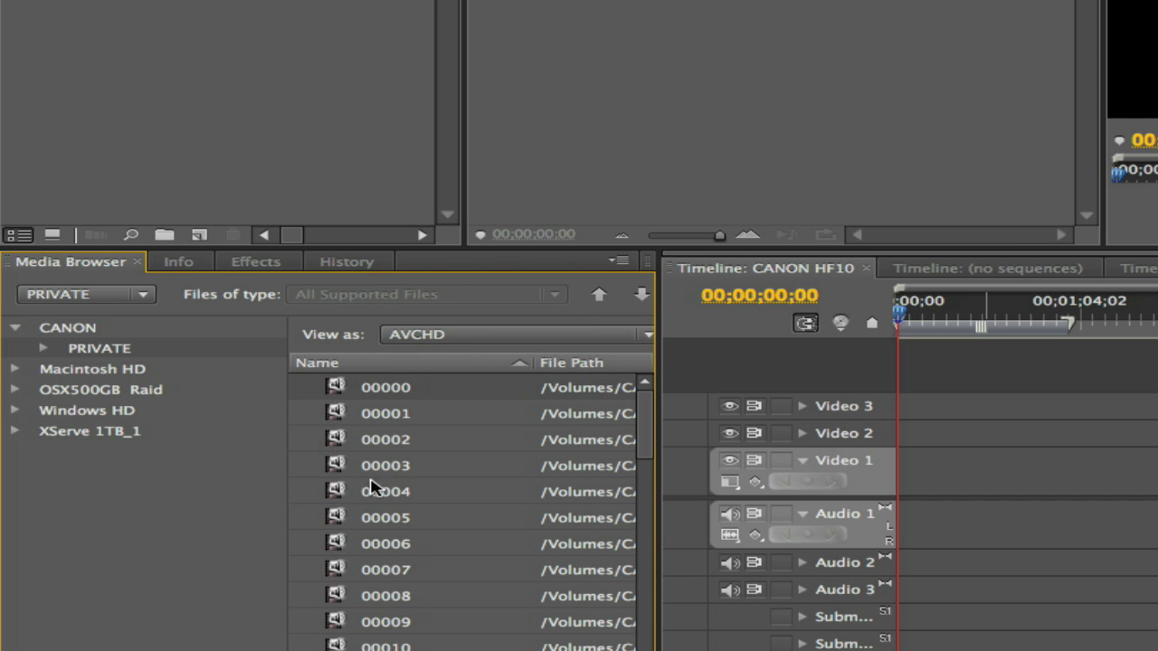
Select clip 00017 in the CANON card's clip listing
click(337, 493)
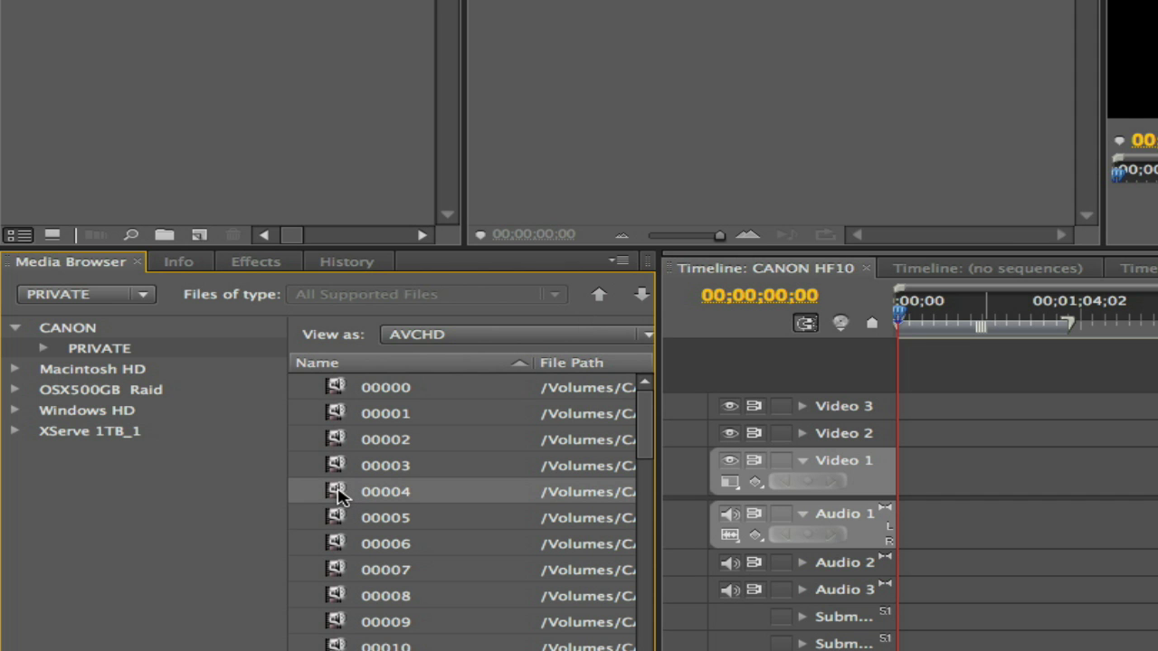
scroll(337, 493, down, 5)
click(338, 568)
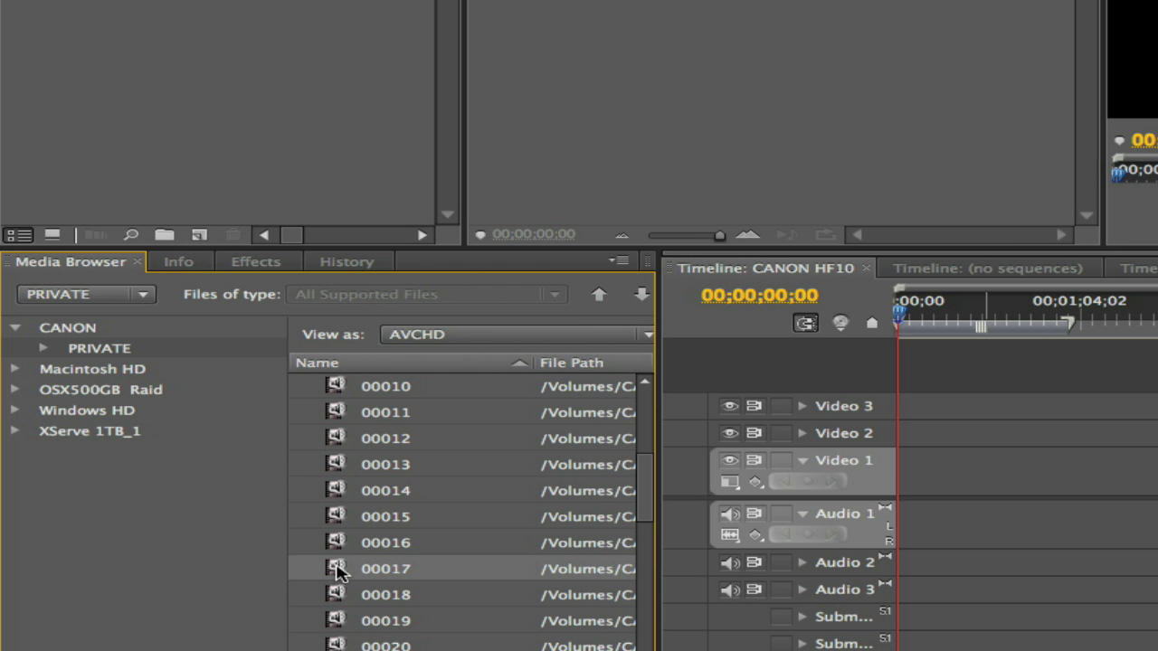
Load clip 00017 into the Source monitor and preview it from about 04;16
double_click(337, 568)
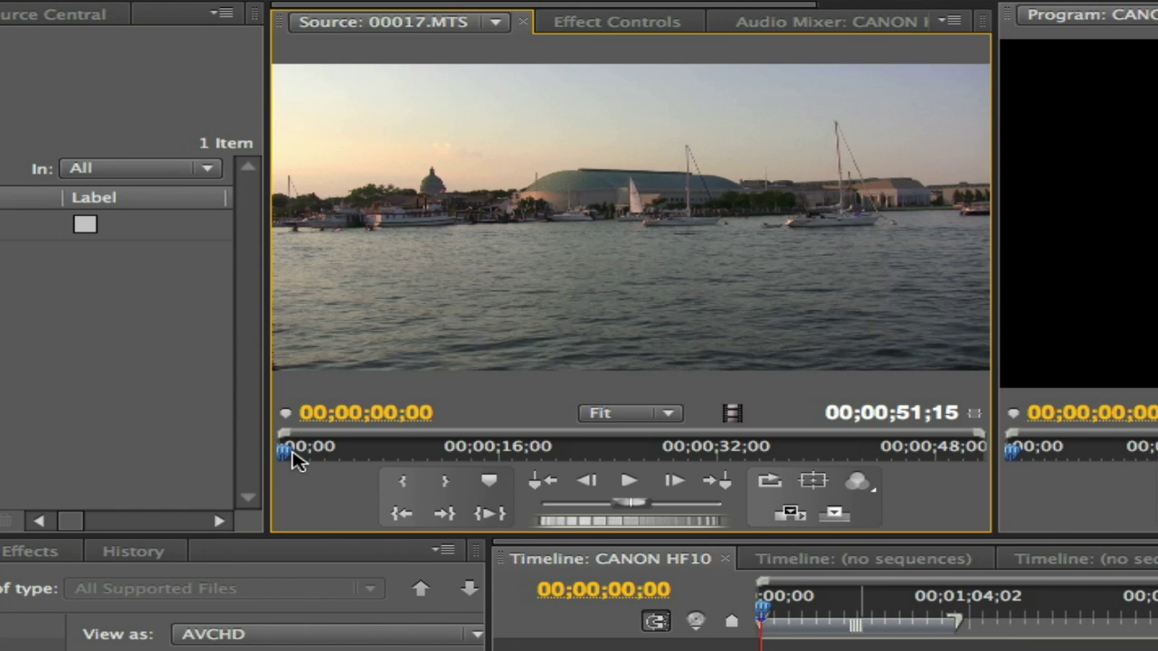
drag(301, 459, 350, 459)
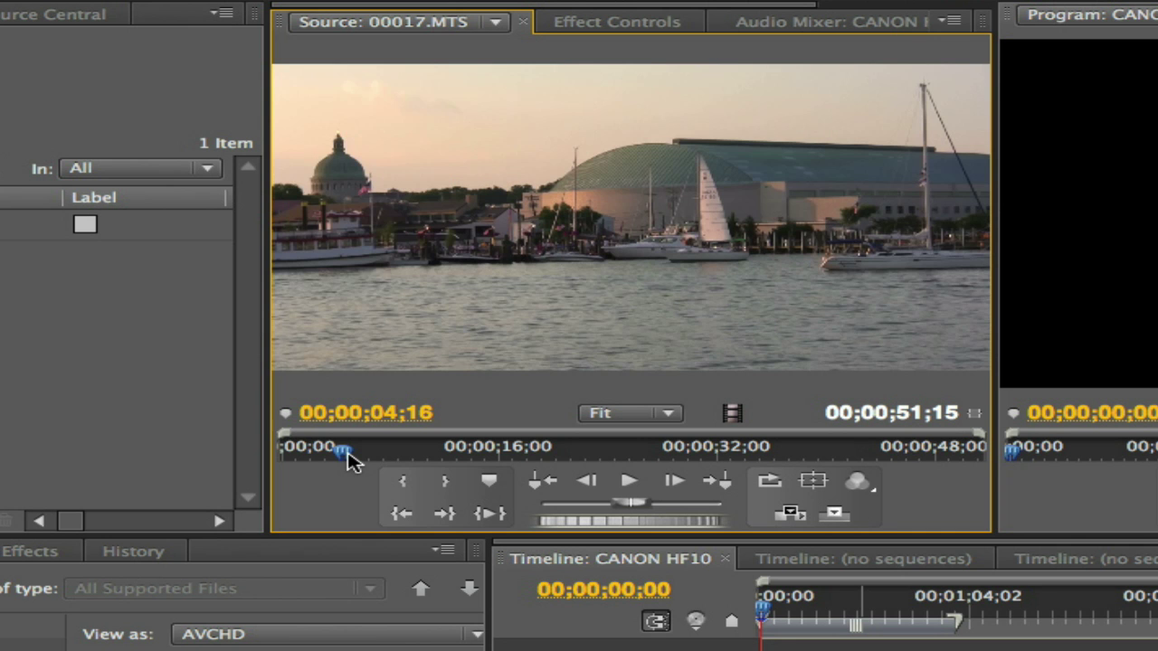
click(628, 482)
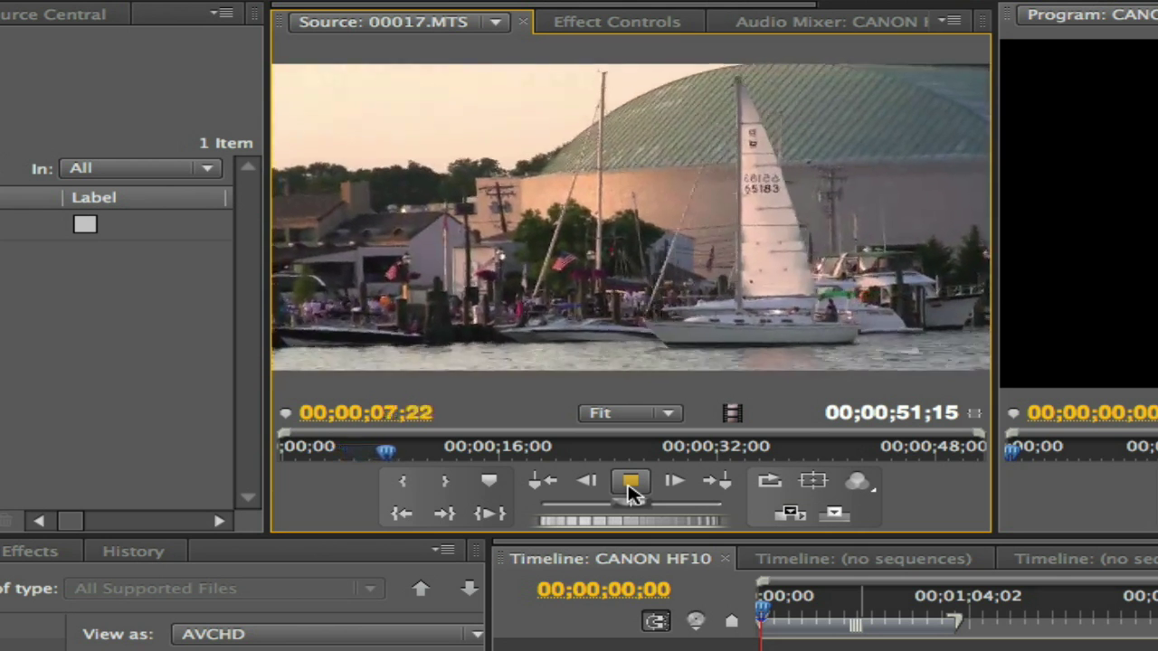
click(630, 488)
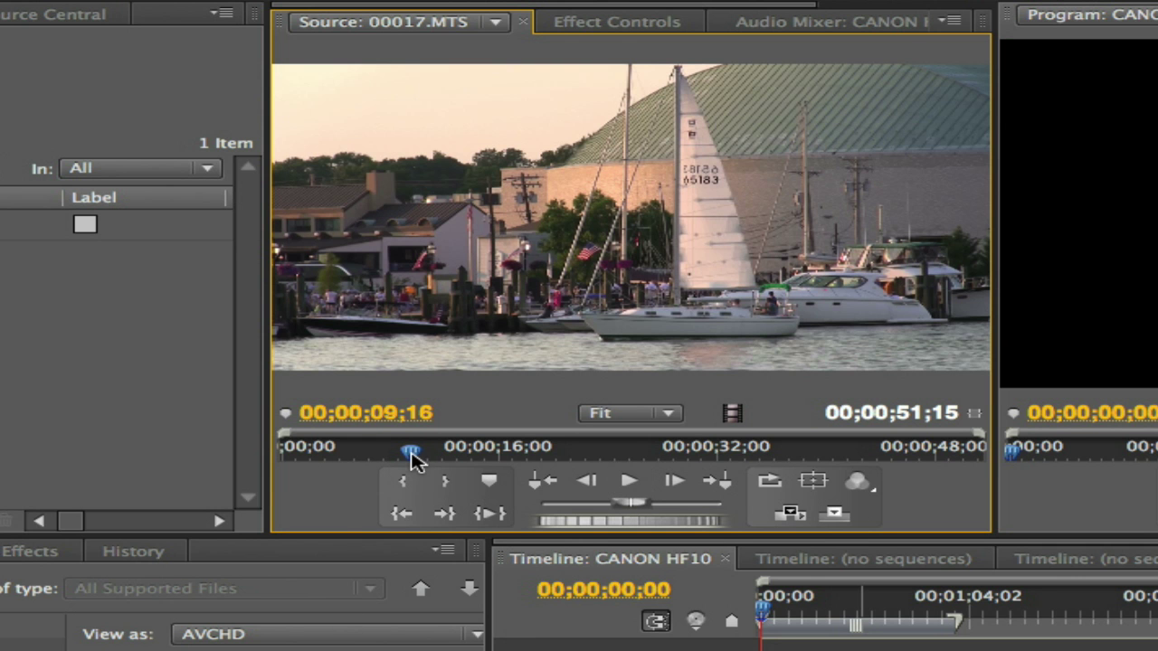
Set the clip's In point at 10;26 and Out point at 28;17, giving a 17;22 duration
mouse_move(409, 452)
mouse_down()
mouse_move(475, 461)
mouse_move(429, 460)
mouse_up()
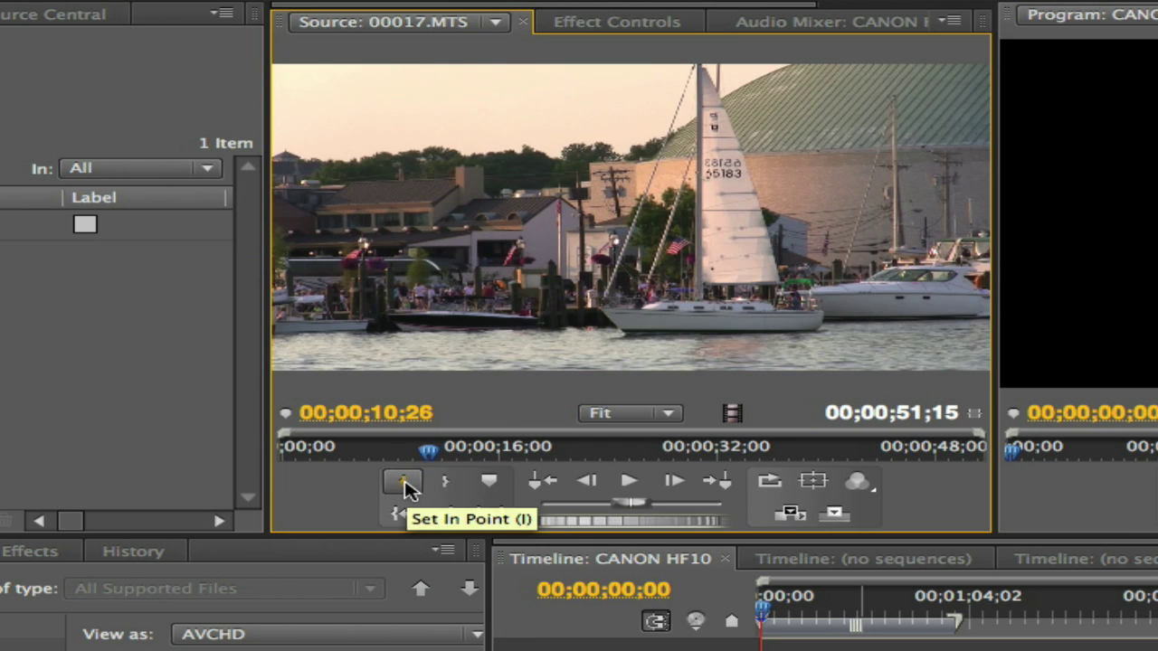
click(407, 483)
drag(650, 458, 674, 454)
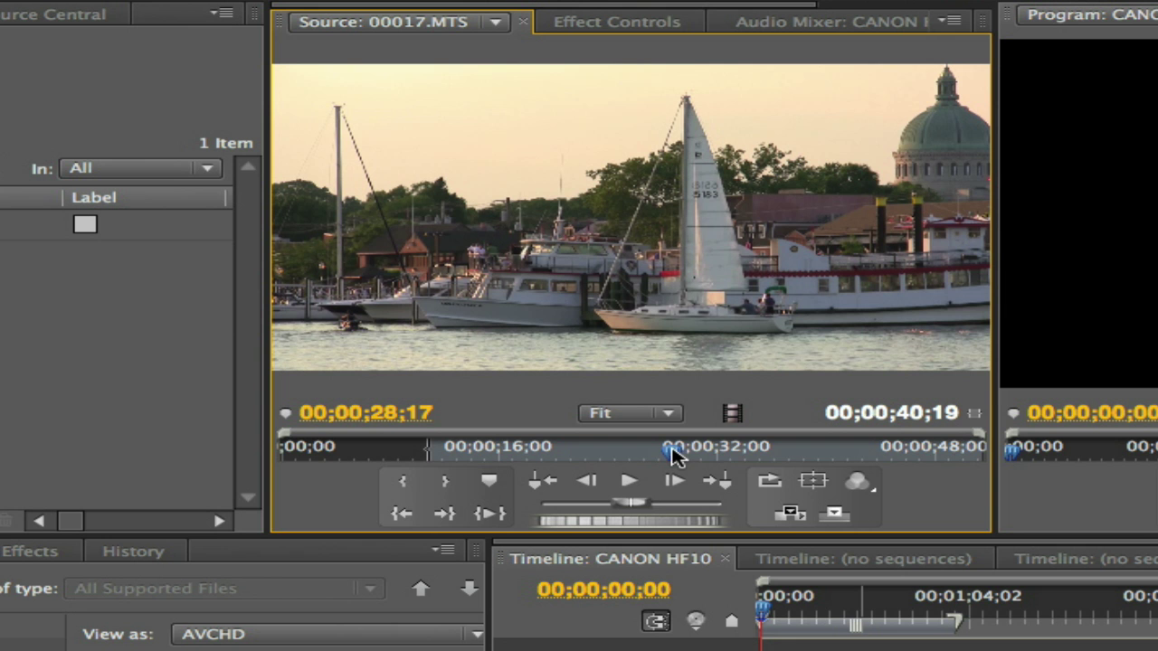
click(445, 486)
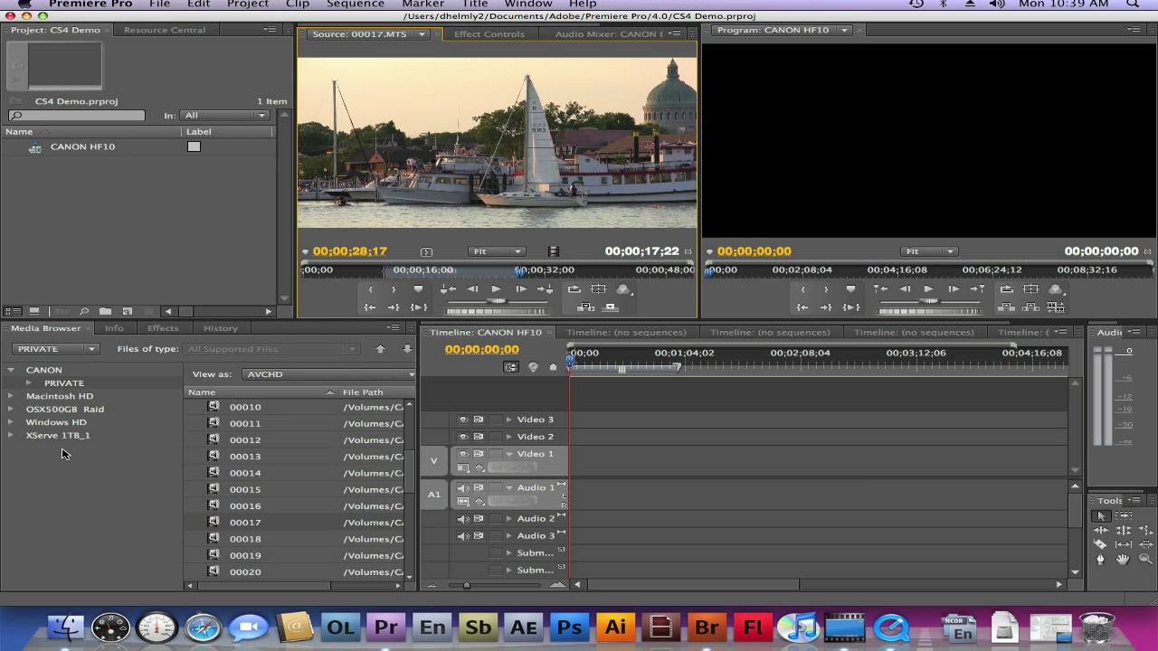
Drag the trimmed 00017.MTS onto Video 1/Audio 1, zoom the timeline to fit, and play from about five seconds
drag(379, 179, 576, 466)
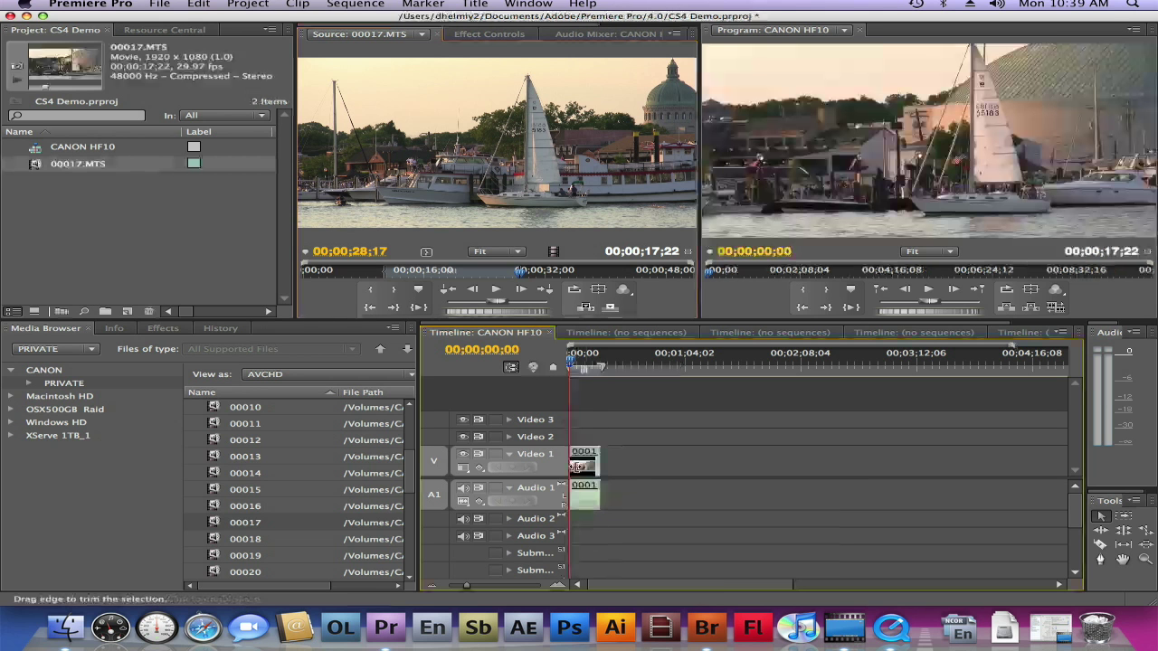
key(backslash)
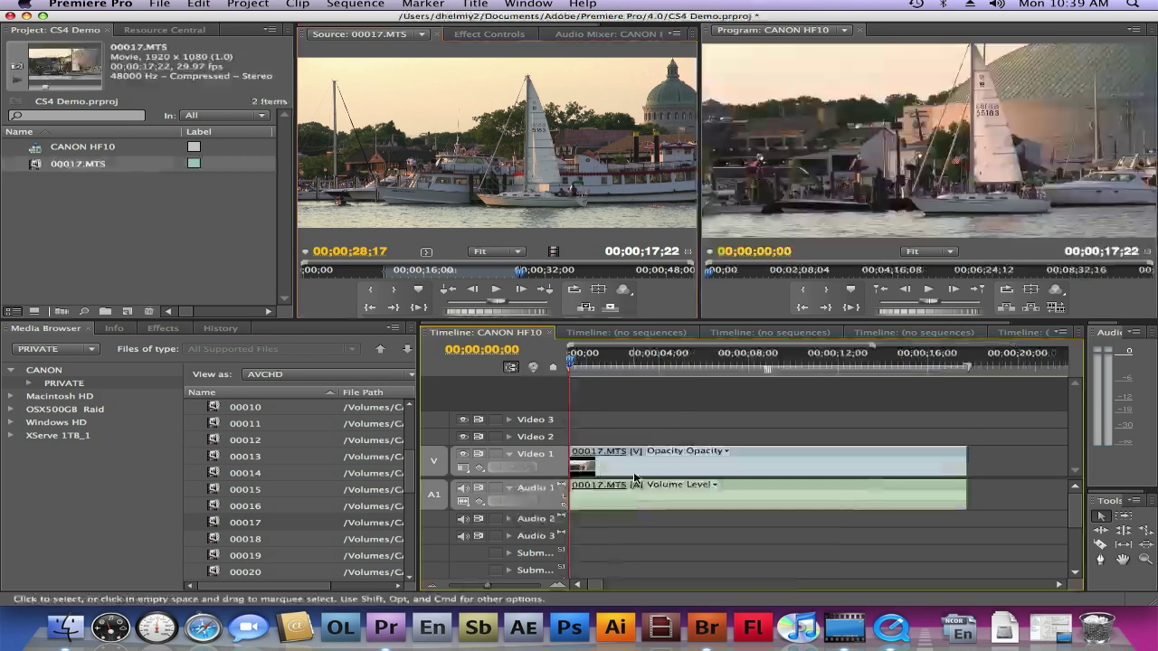
drag(627, 362, 692, 361)
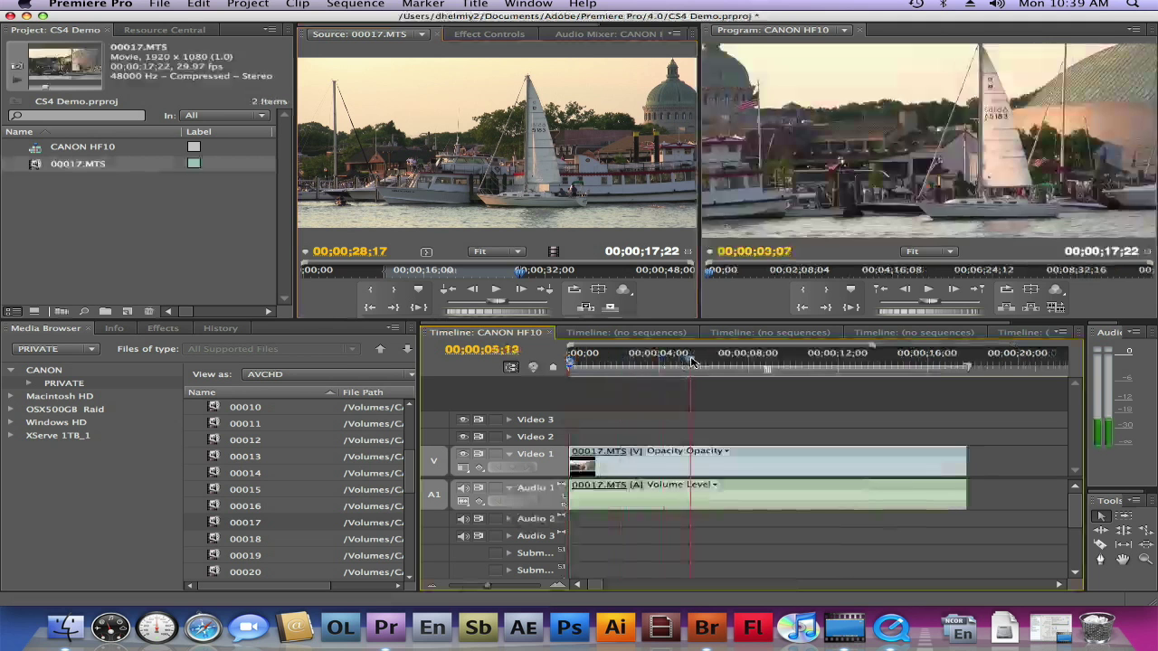
key(space)
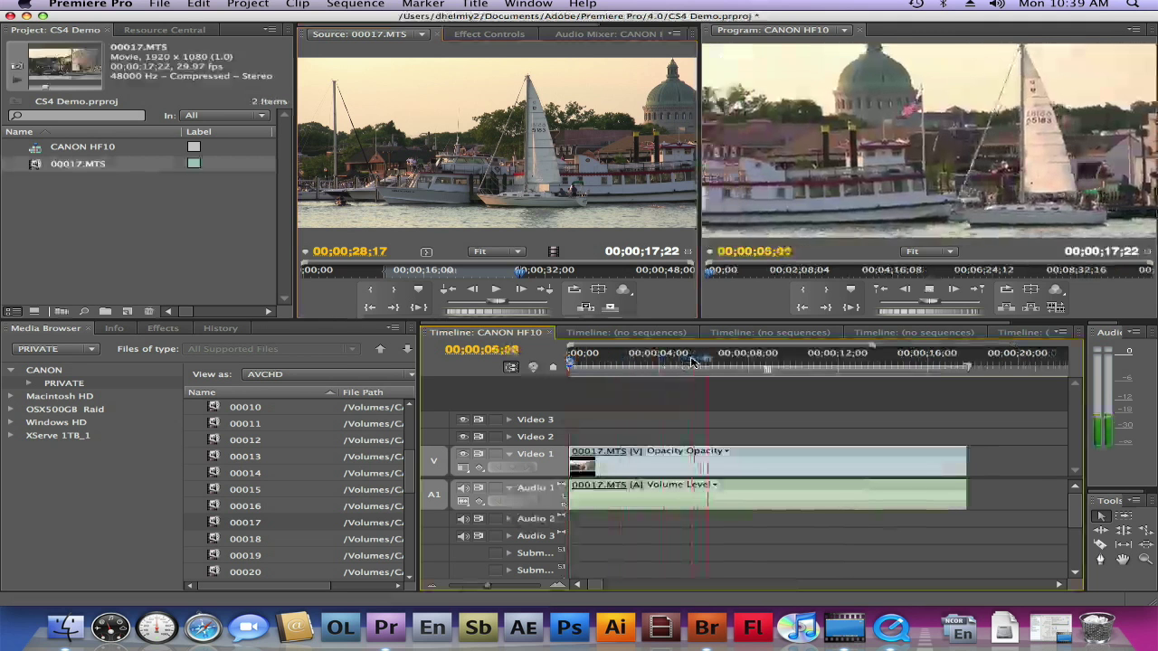
key(space)
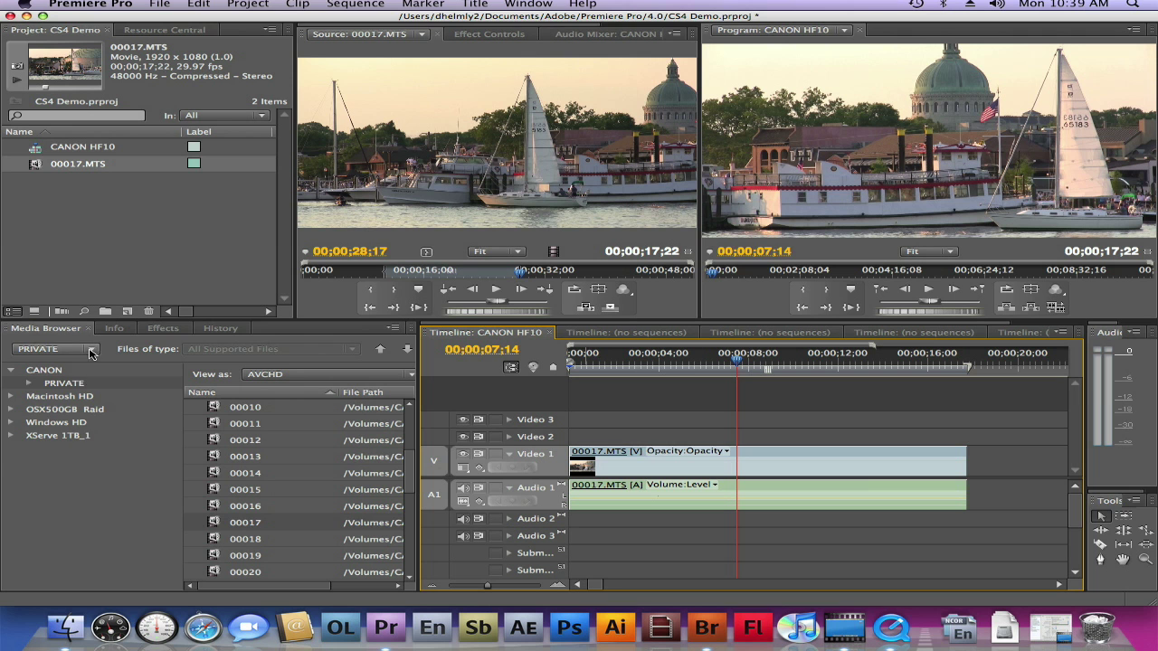
Navigate the Media Browser from the Home Directory to Desktop > AVCHD Annapolis
click(91, 349)
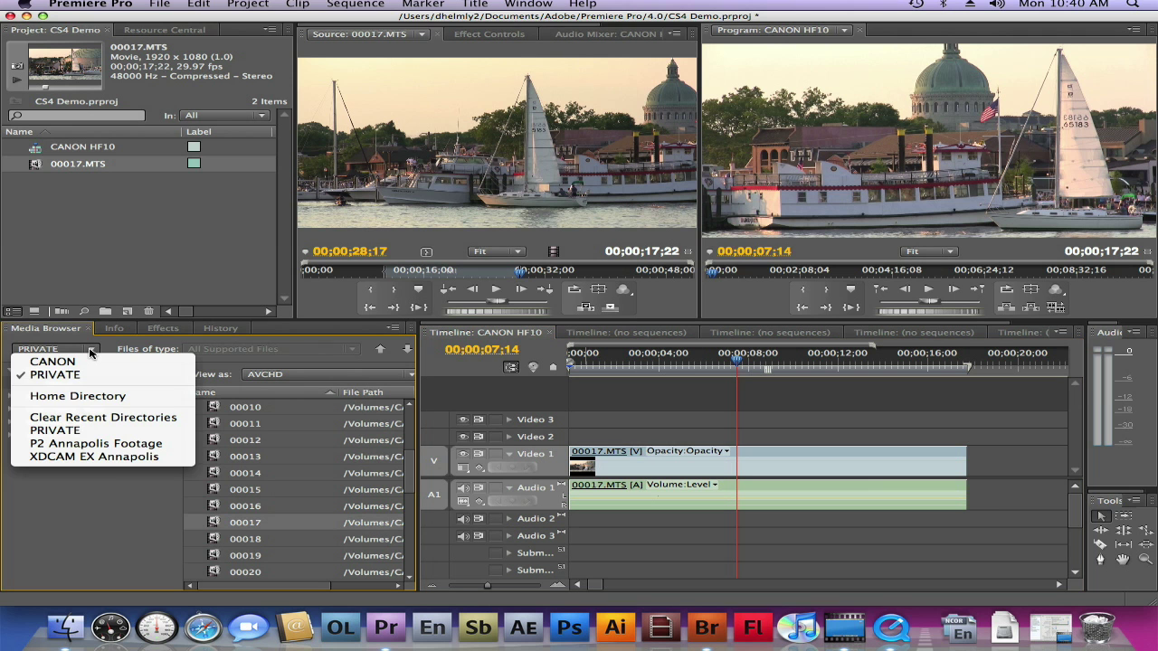
click(90, 396)
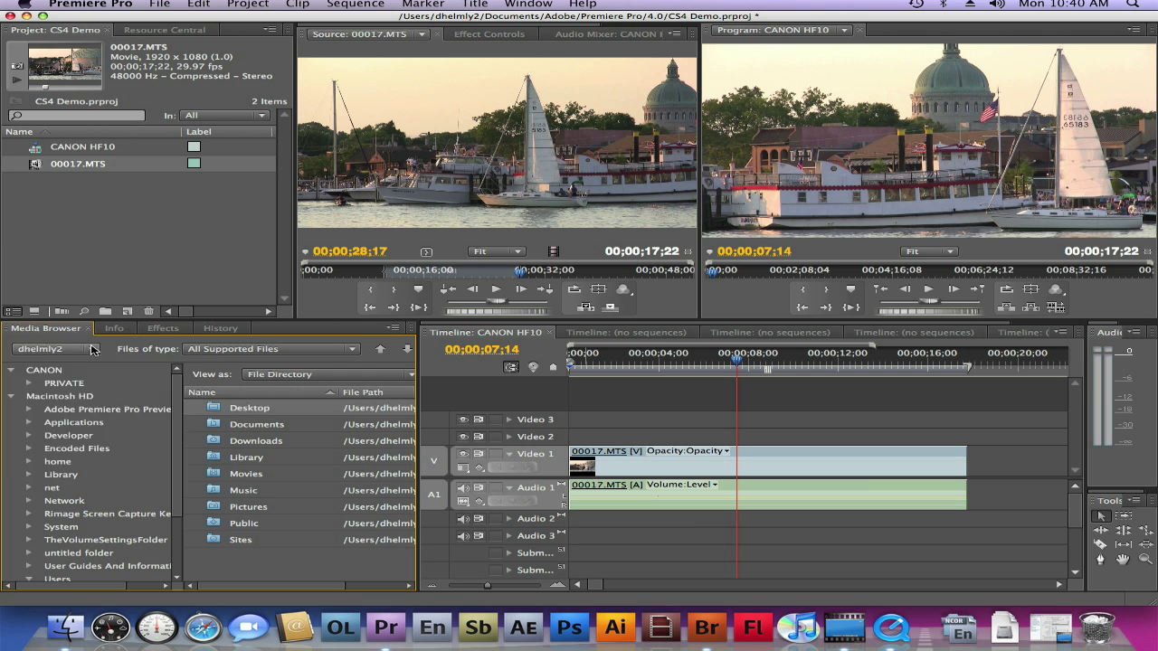
click(90, 350)
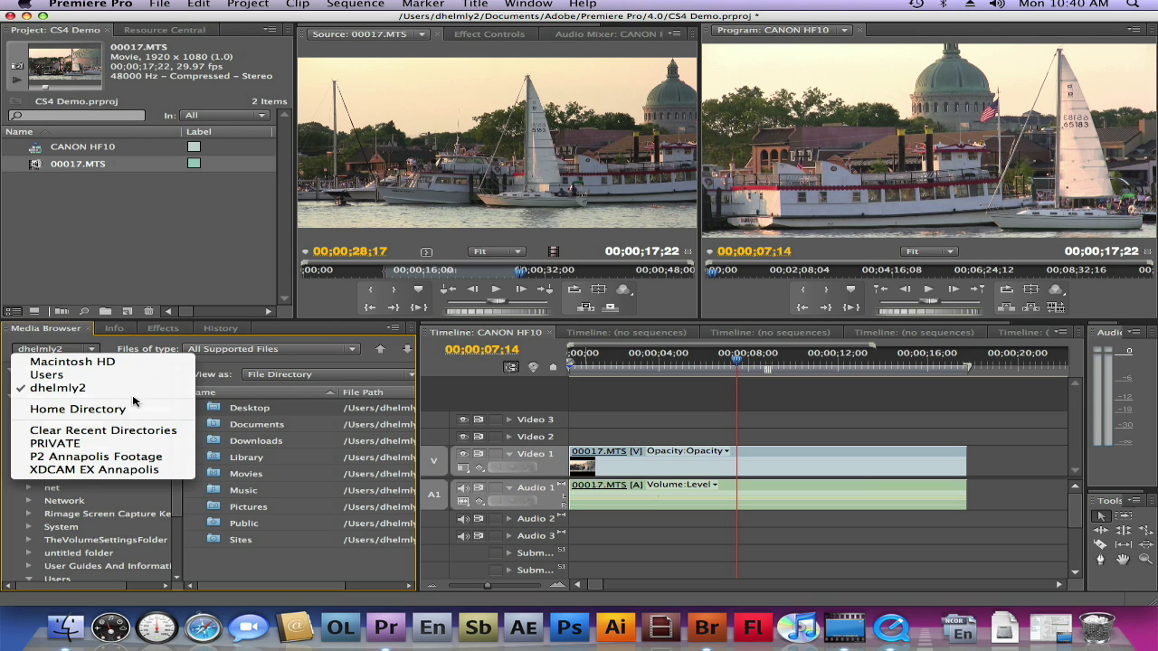
click(147, 353)
double_click(217, 408)
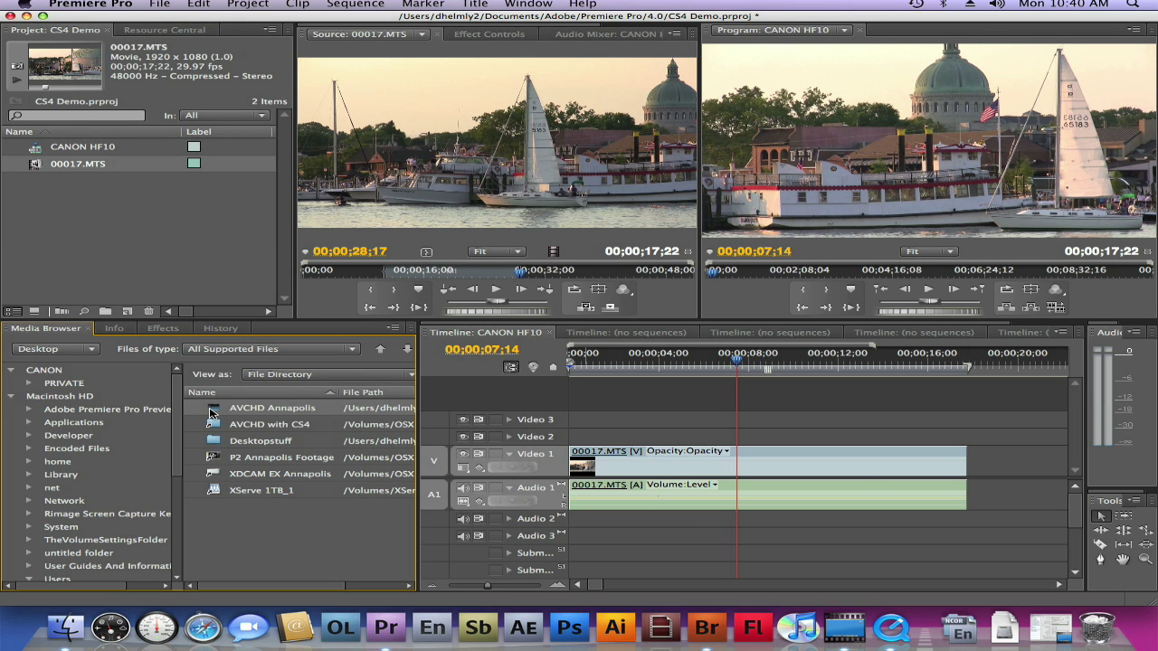
double_click(210, 412)
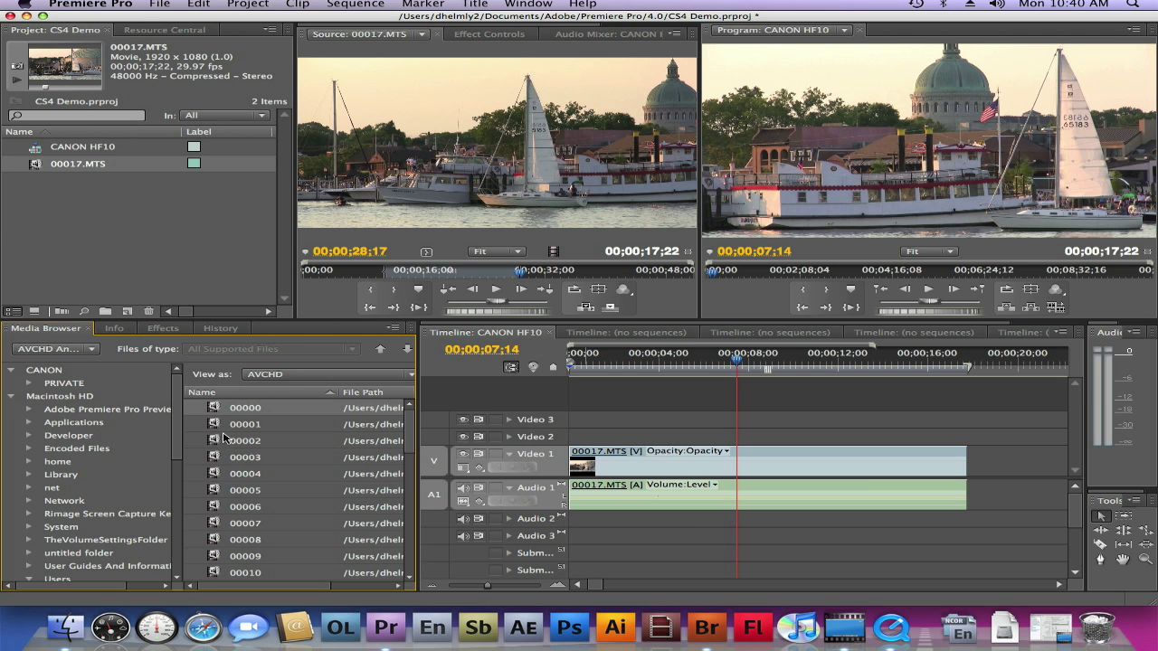
drag(409, 434, 414, 557)
scroll(414, 557, up, 10)
Switch to XDCAM EX Annapolis, open clip 130_0014_01 and play it from about 5;53
click(89, 349)
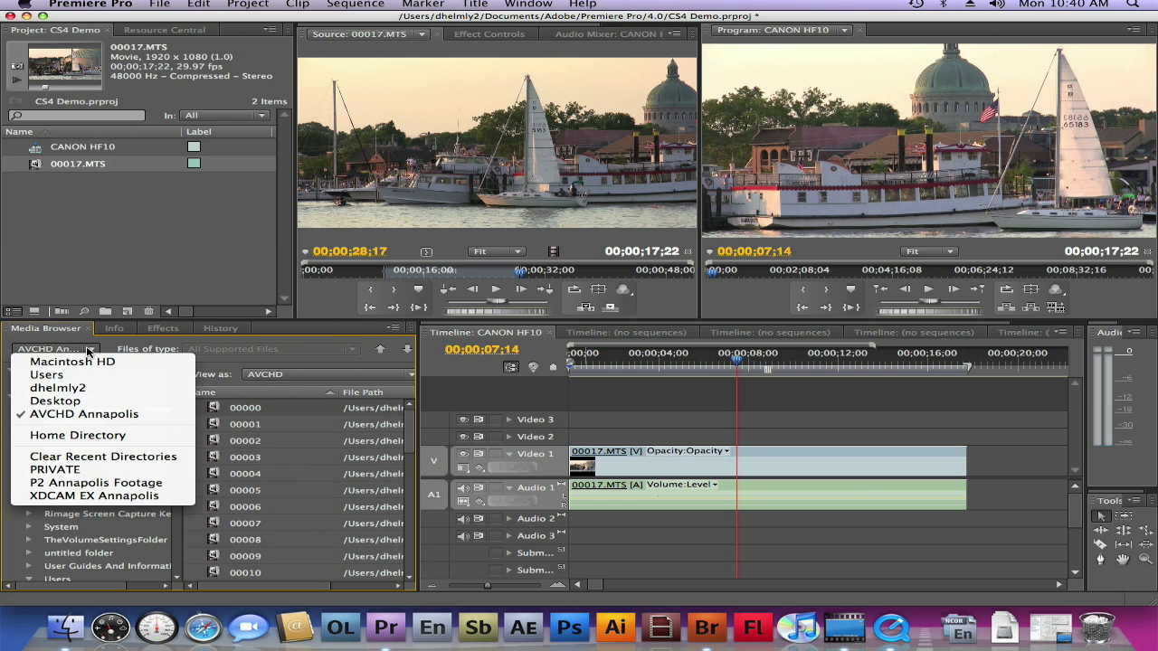
click(93, 497)
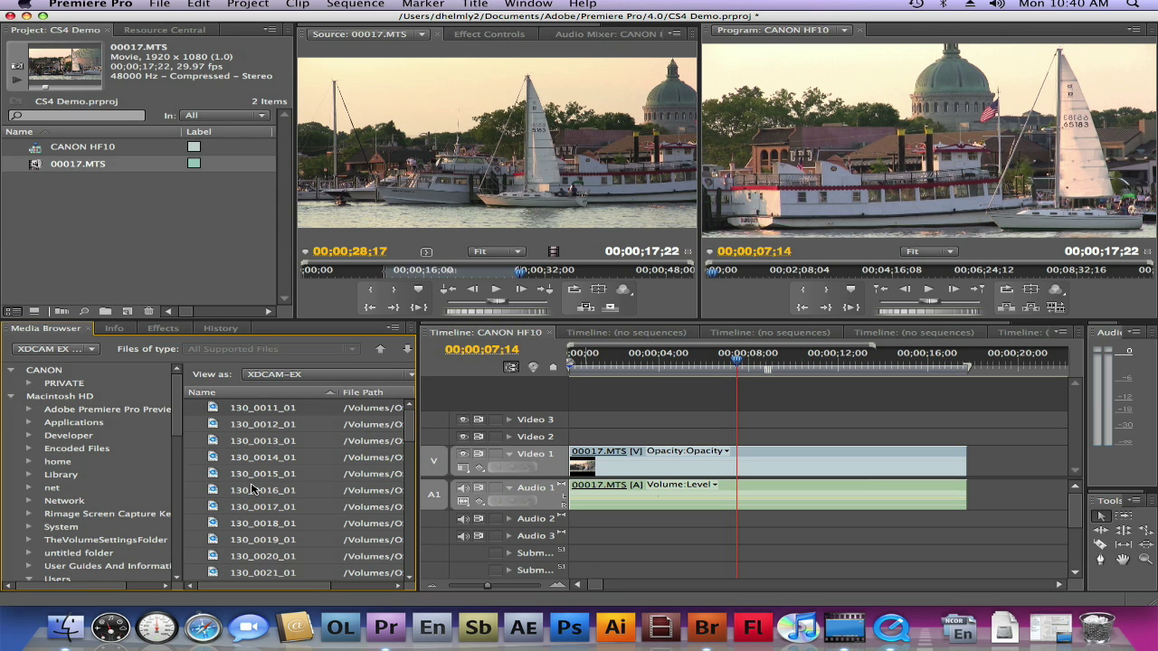
double_click(215, 461)
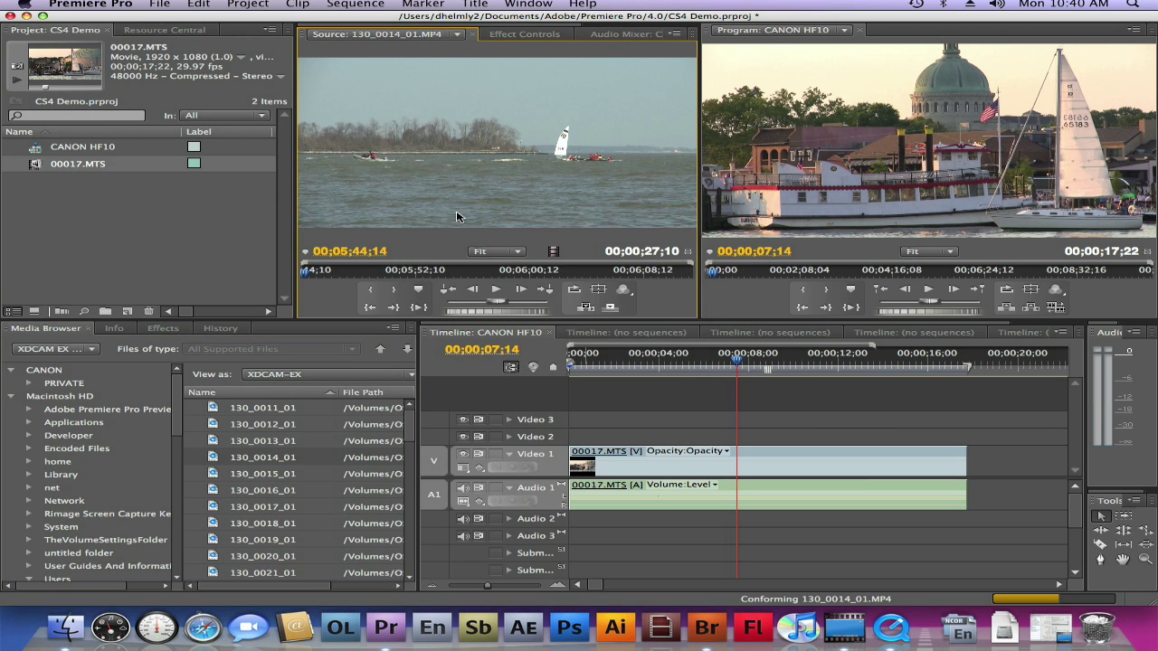
drag(367, 281, 436, 276)
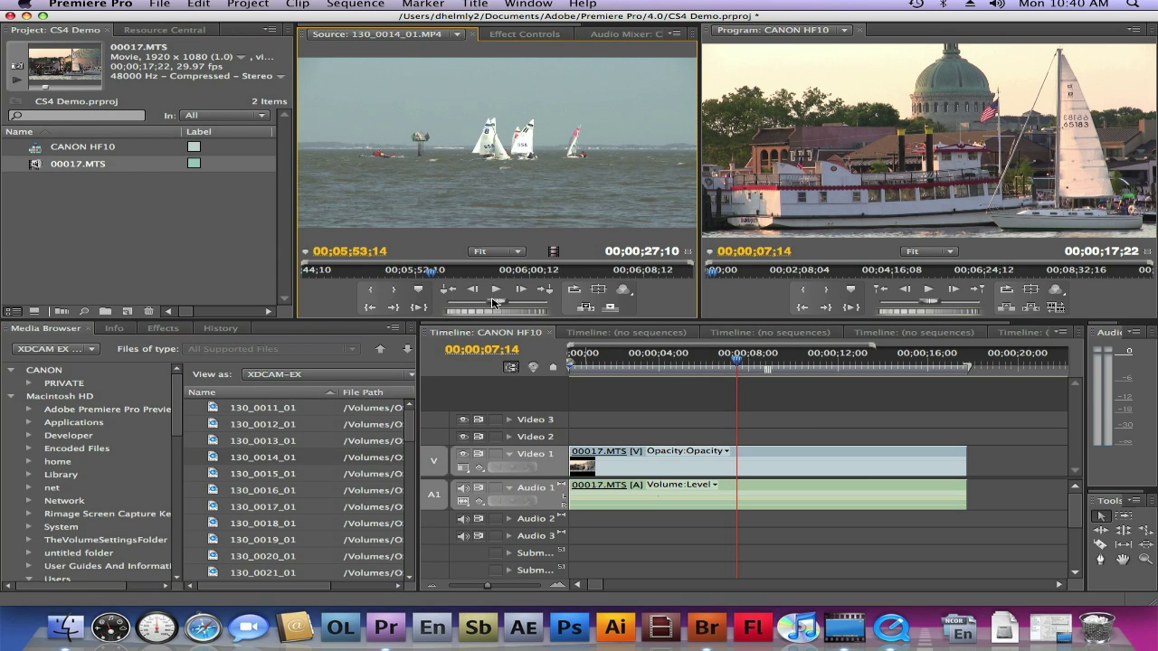
click(496, 289)
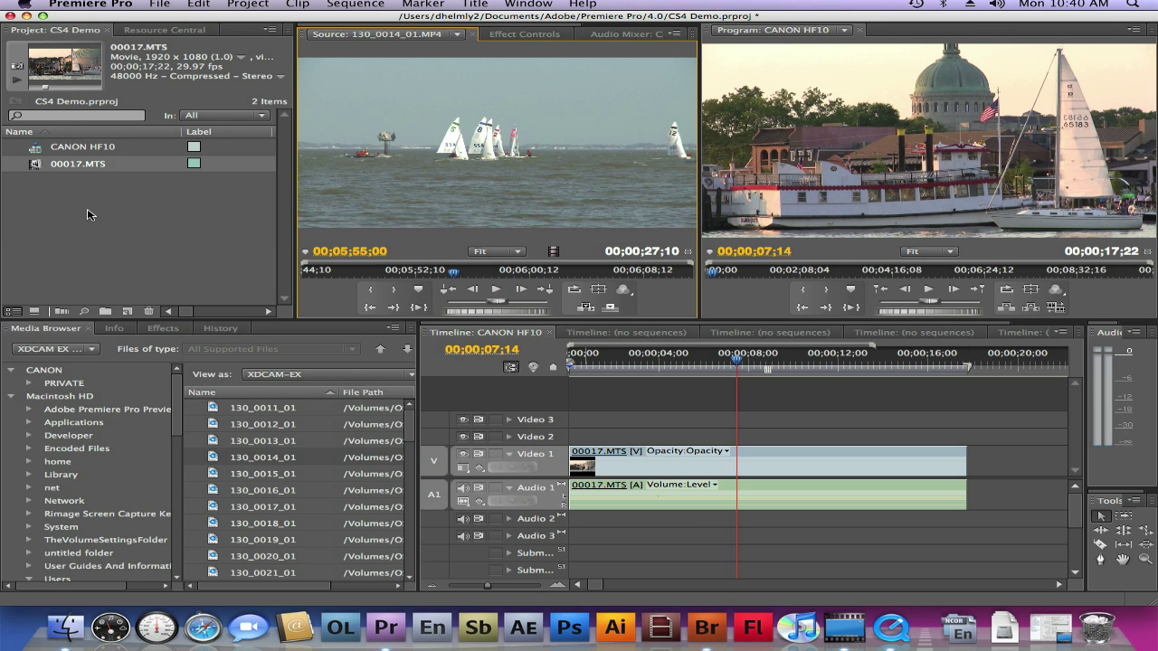
click(91, 349)
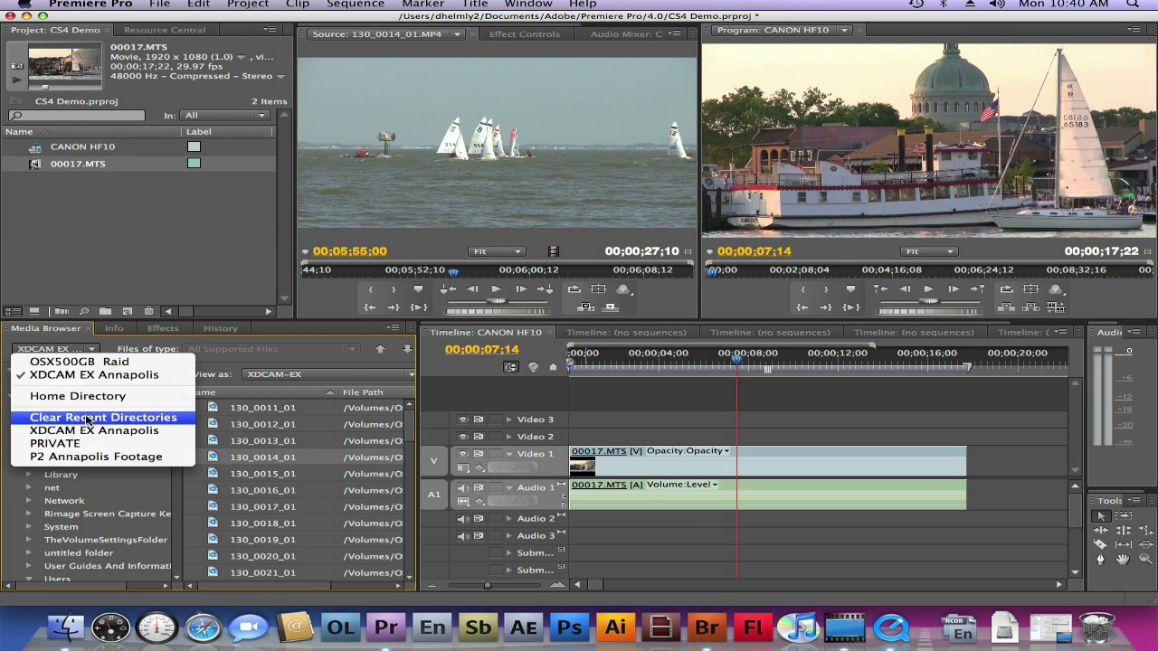
click(89, 457)
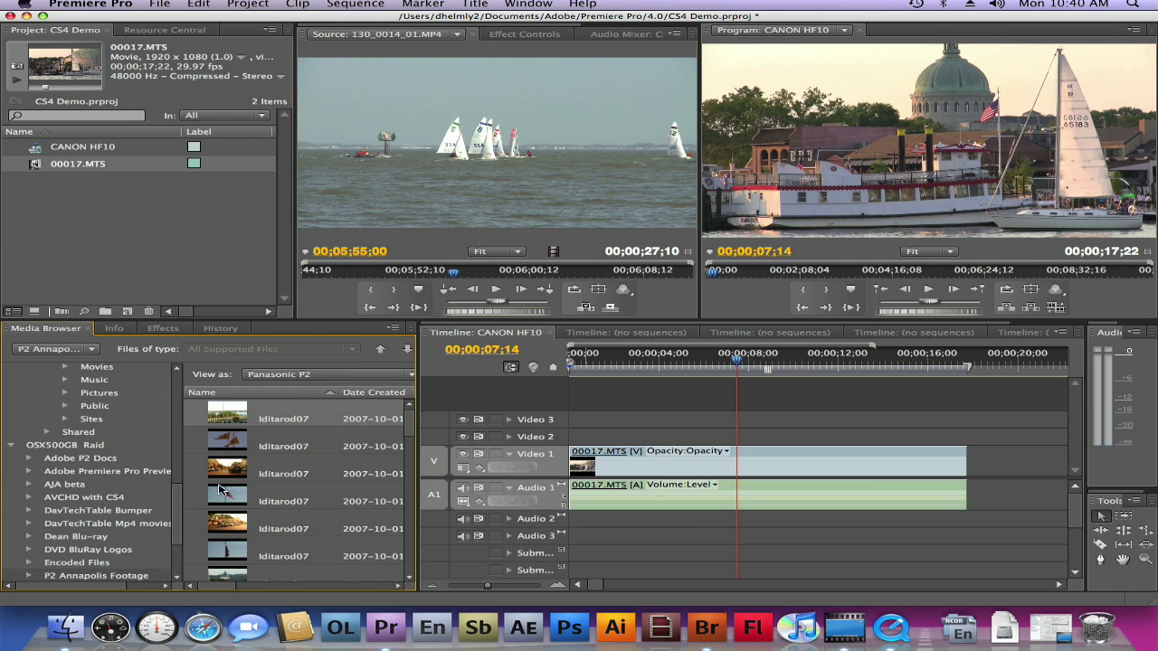
drag(405, 434, 404, 520)
click(226, 525)
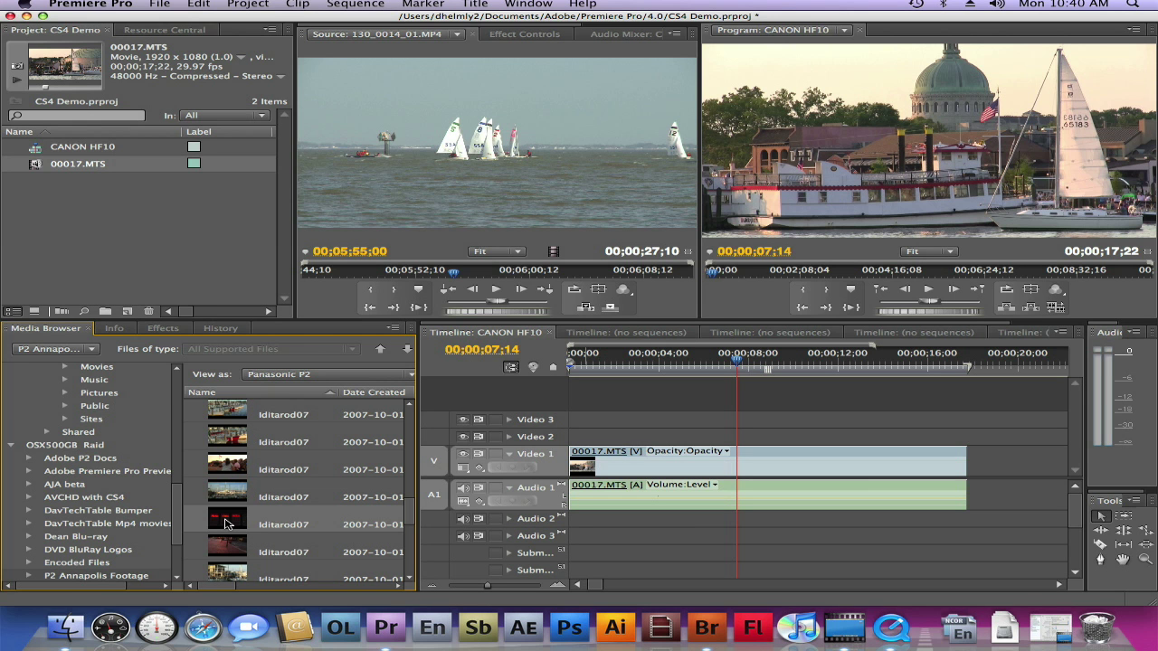
click(91, 350)
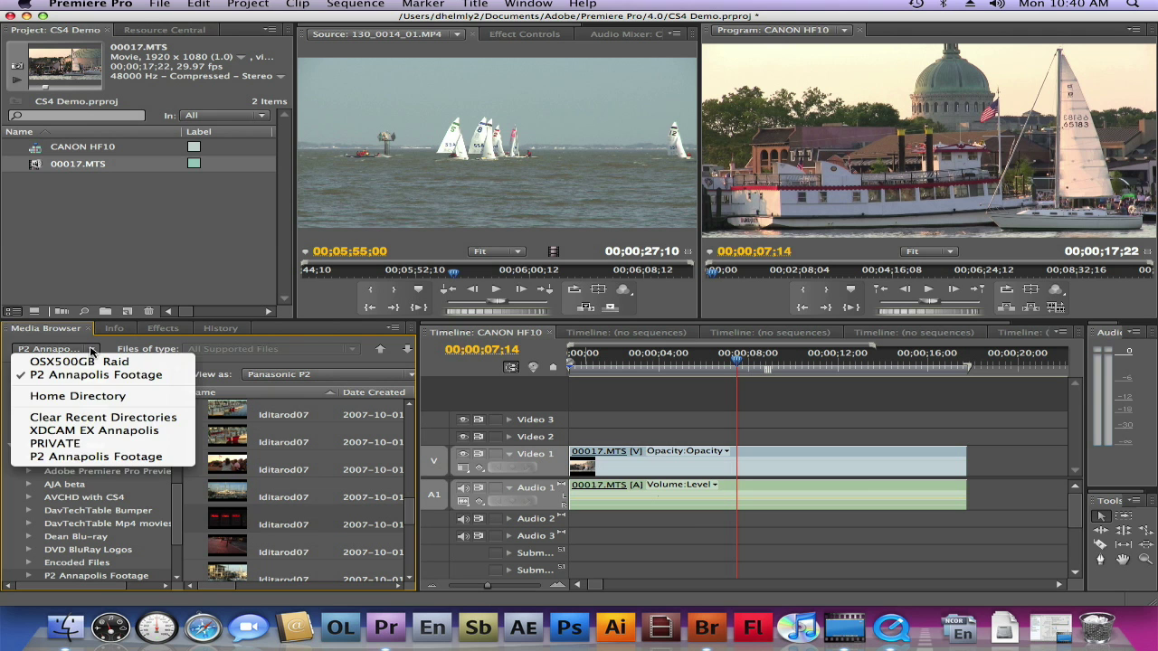
click(93, 432)
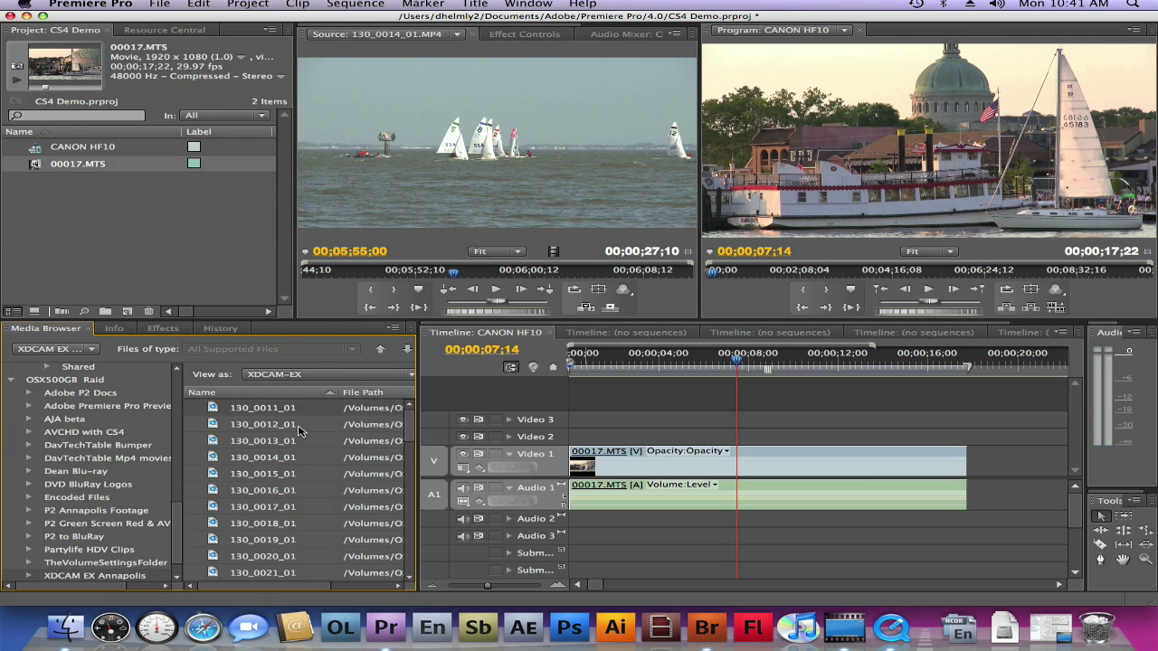
click(94, 350)
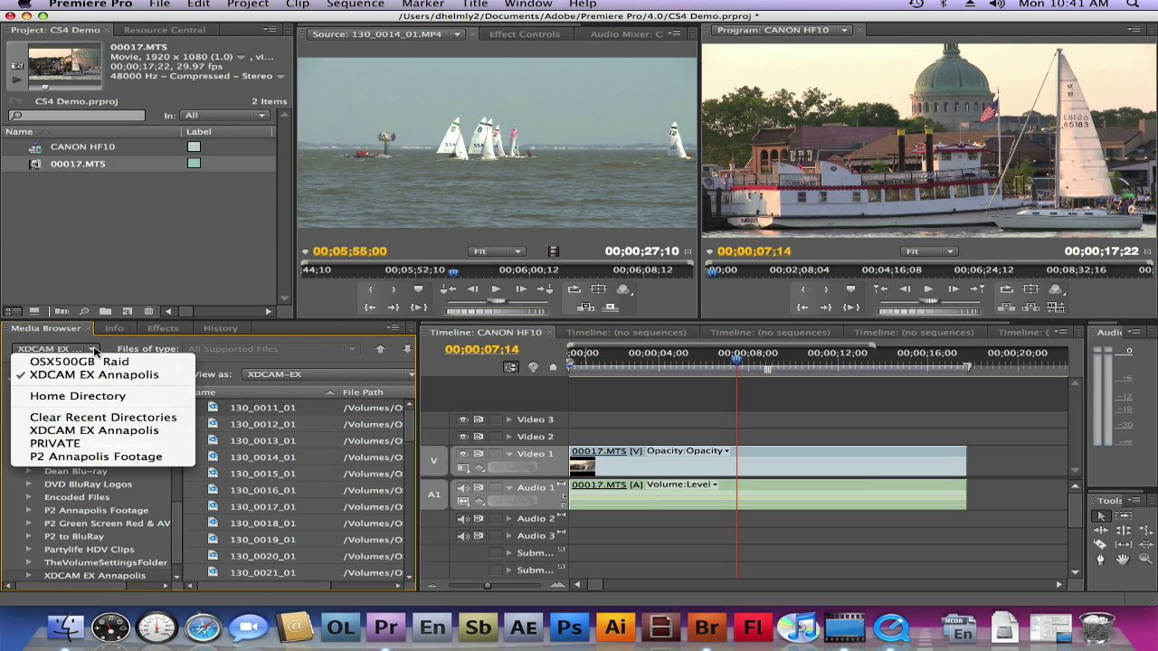
click(87, 456)
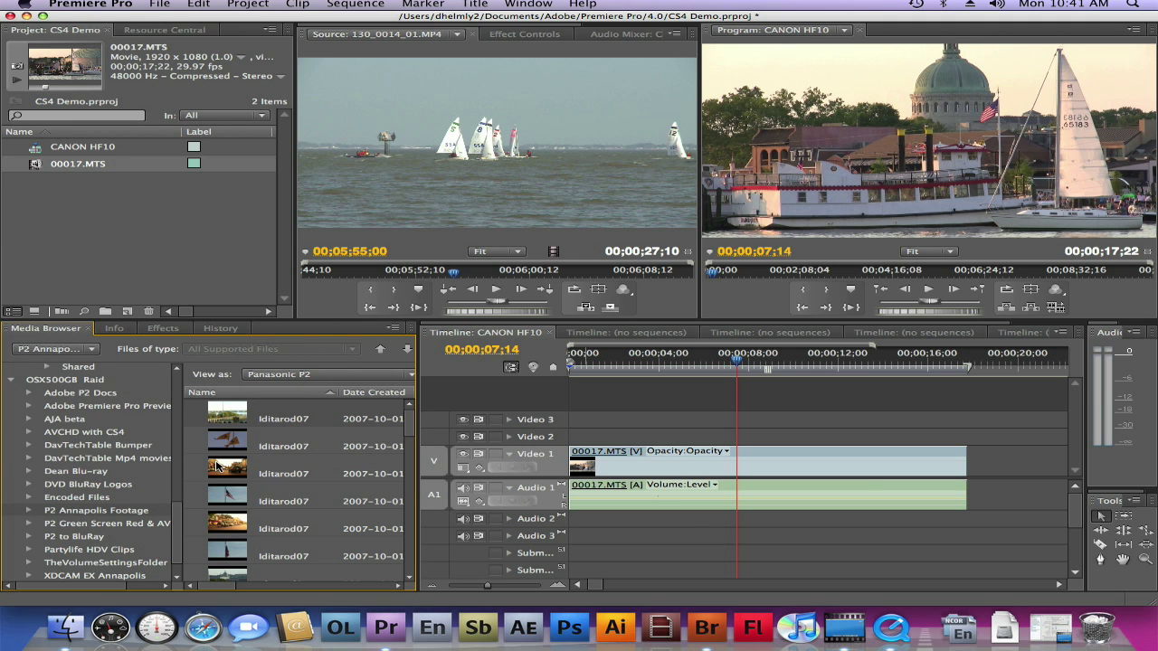
click(94, 349)
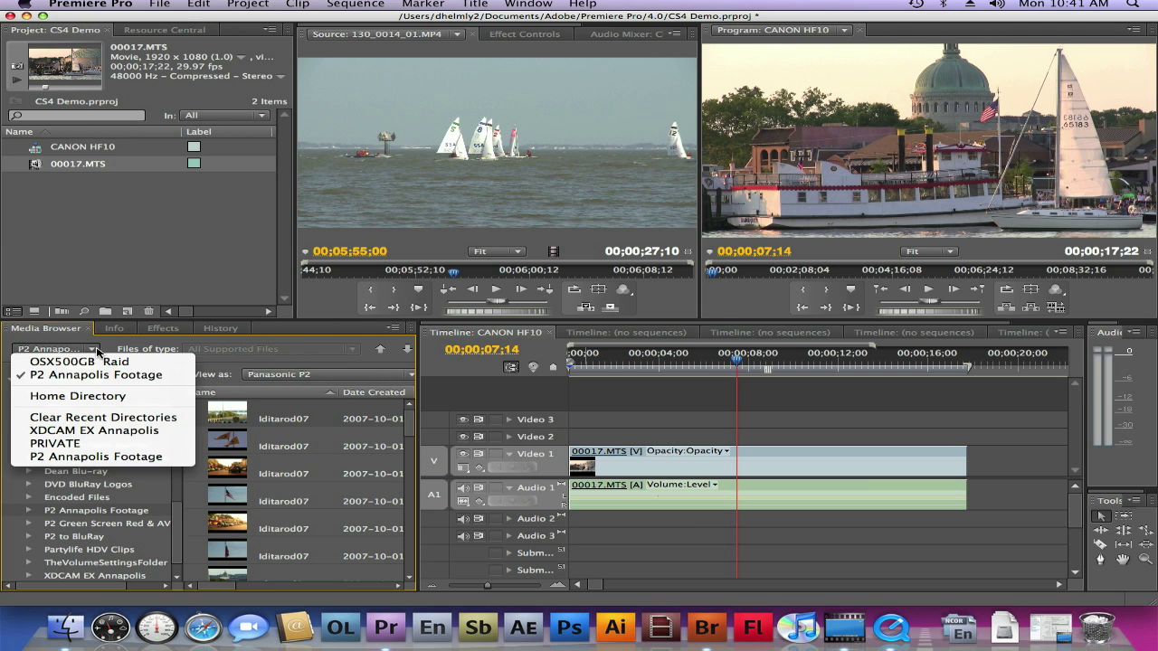
click(90, 431)
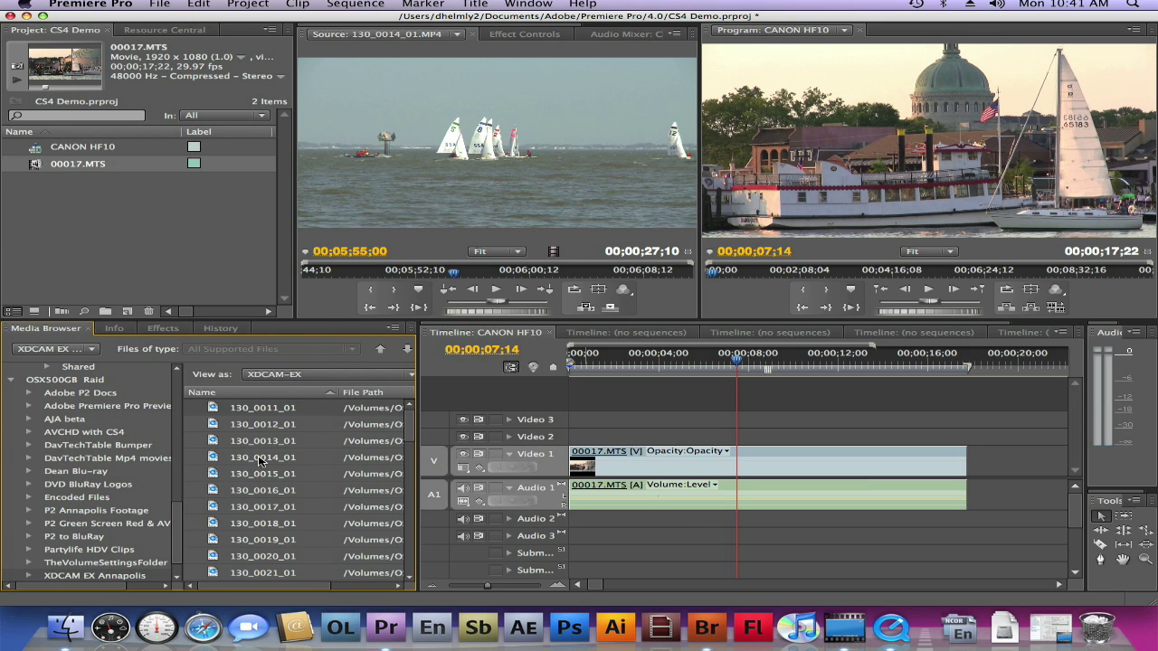
click(94, 351)
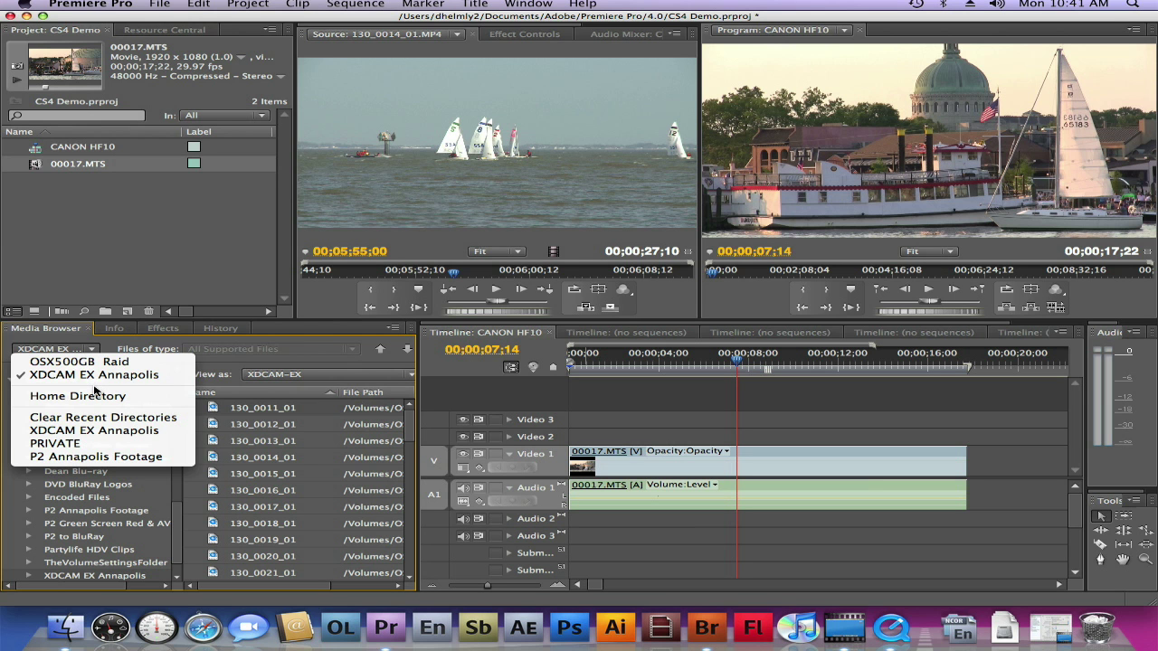
Browse the Media Browser to Home Directory > Desktop > AVCHD Annapolis
click(212, 390)
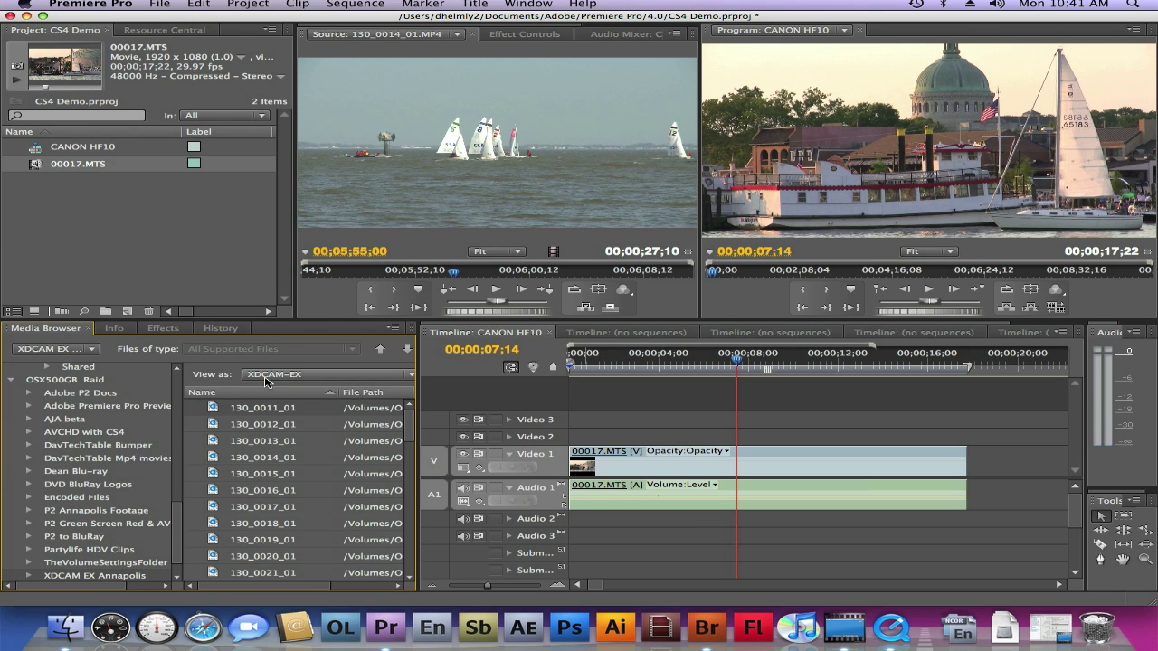
click(90, 350)
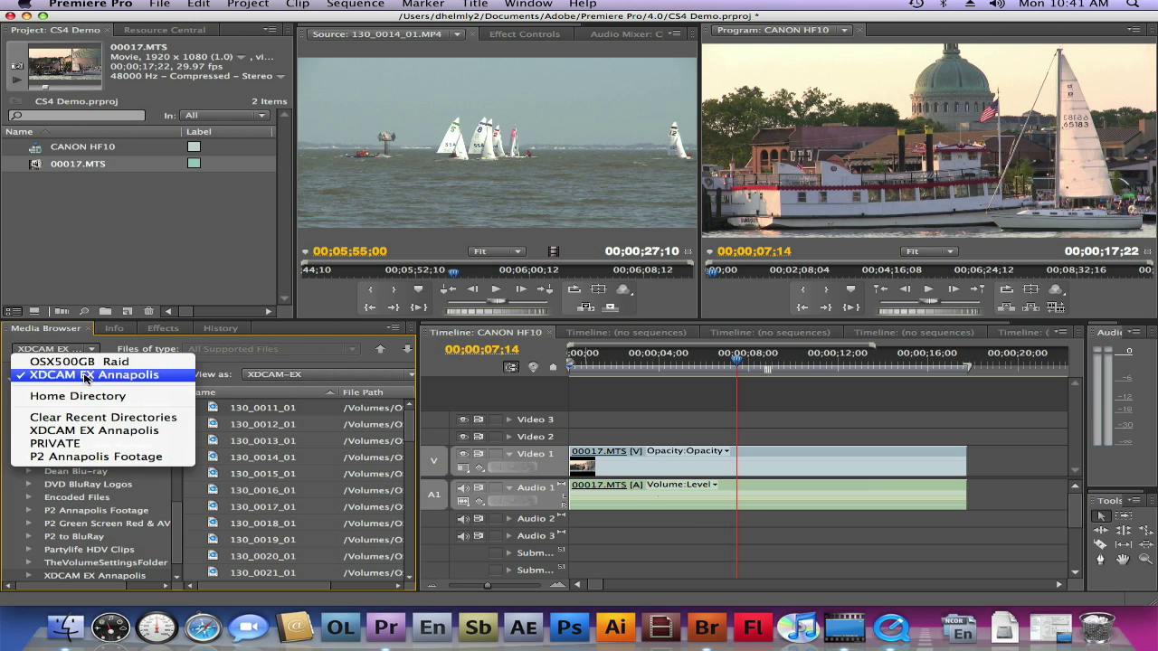
click(85, 403)
double_click(214, 409)
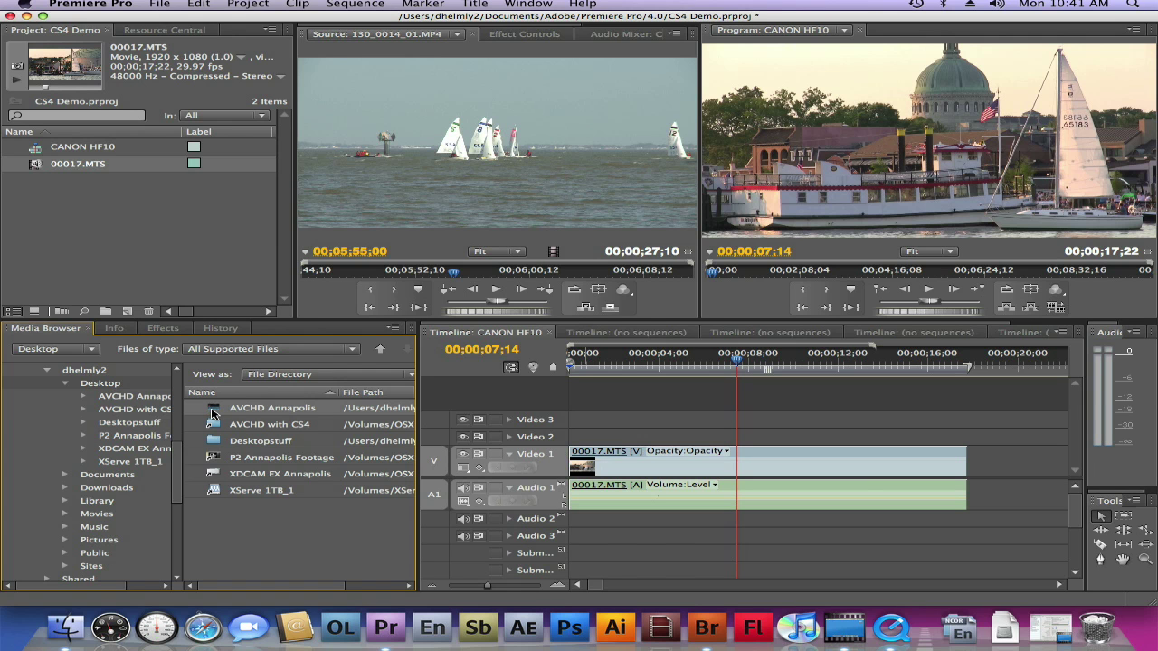
double_click(214, 413)
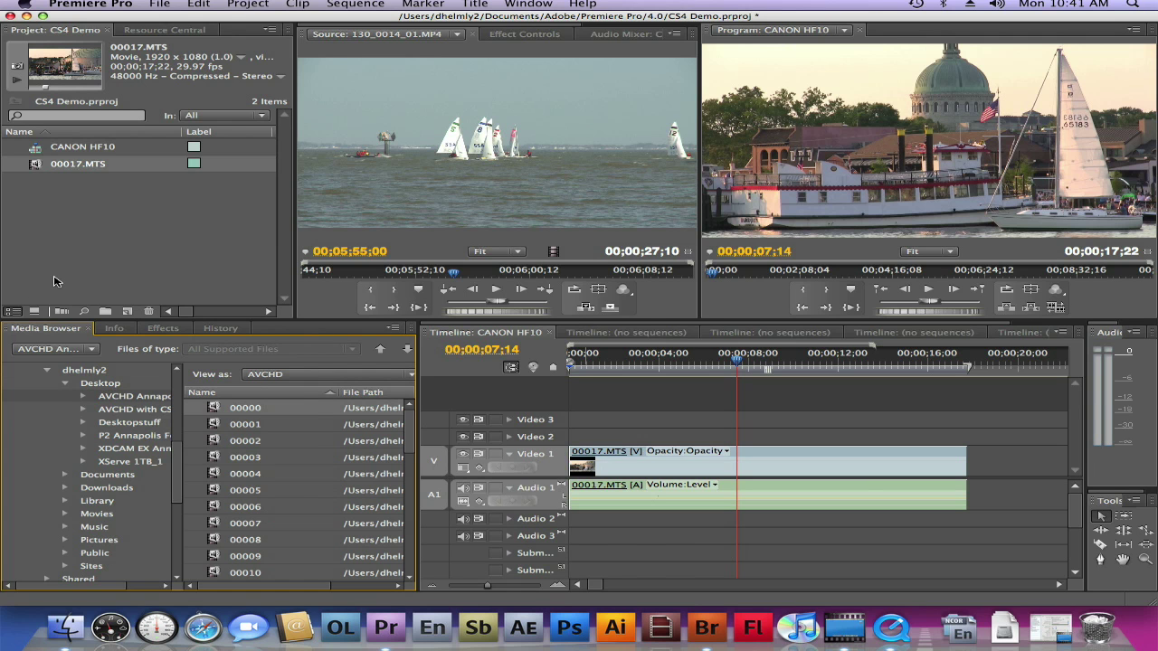
Create a 'CanonHF10' bin and import all the AVCHD Annapolis clips into it
click(58, 288)
click(105, 311)
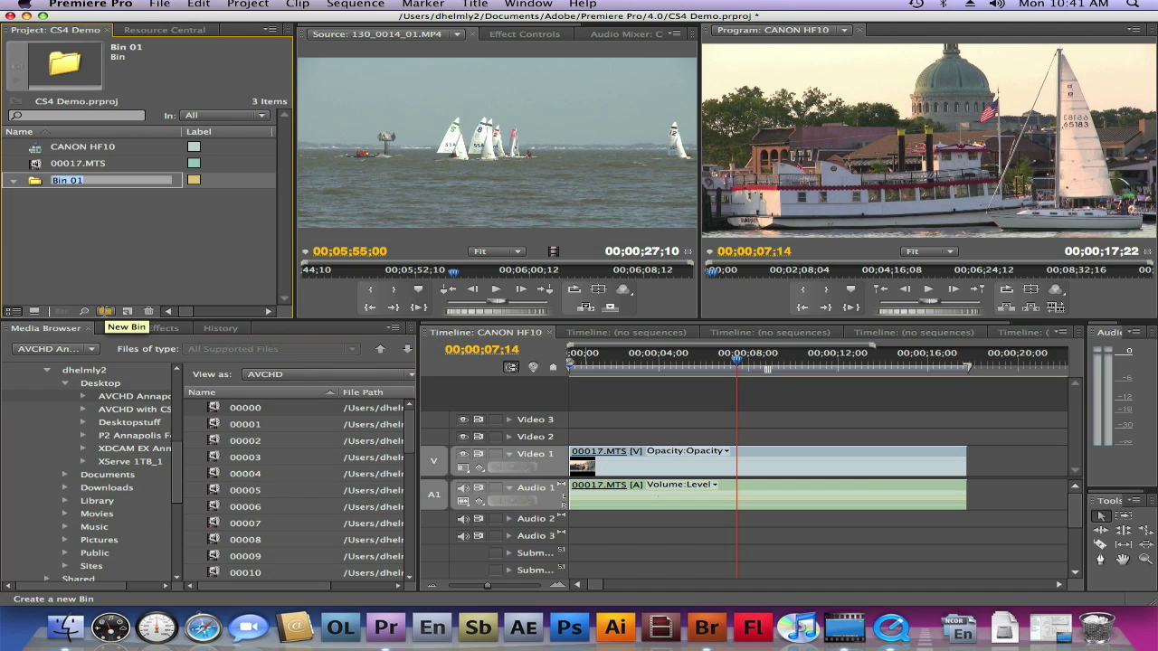
text(CanonHF10)
click(81, 250)
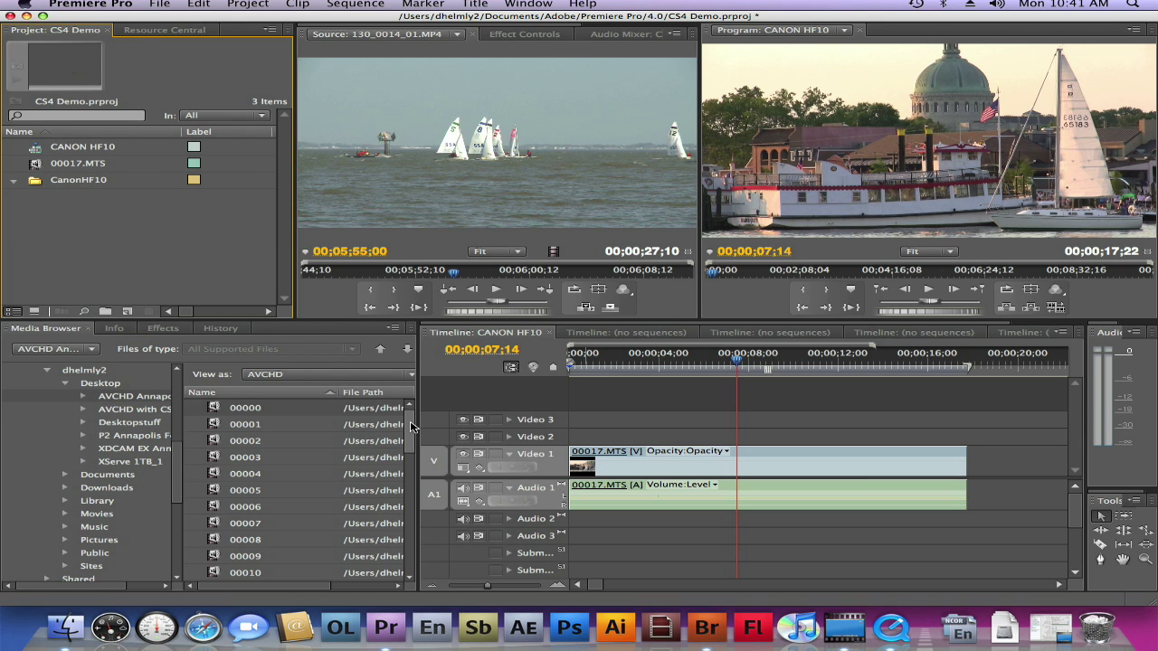
drag(410, 426, 406, 556)
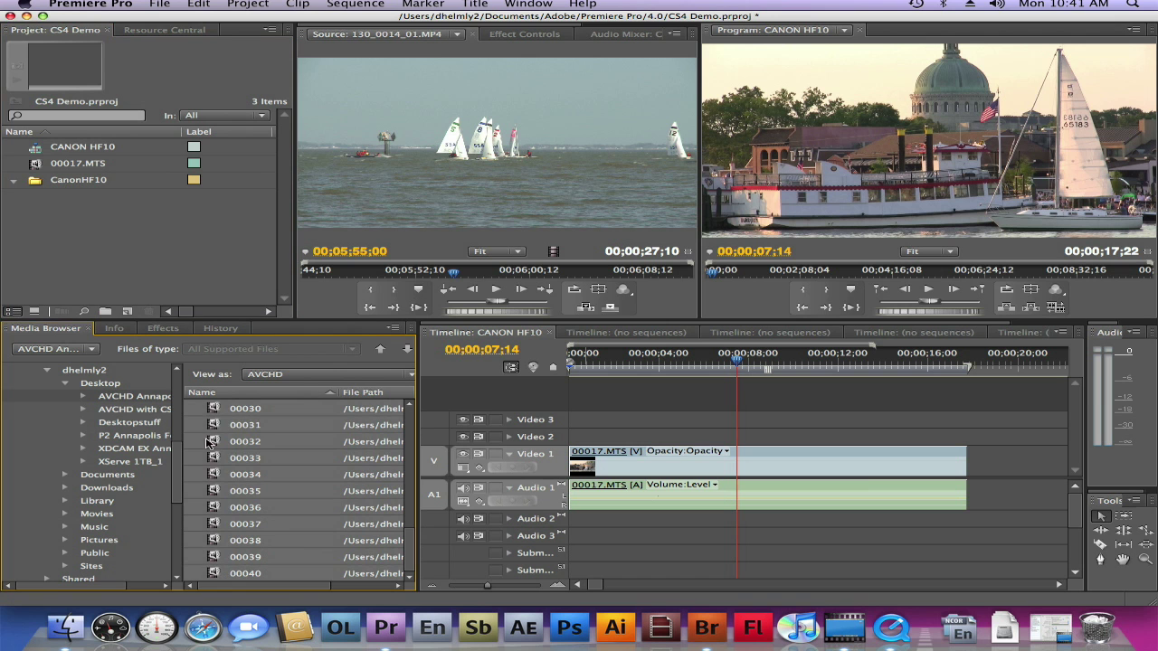
click(36, 182)
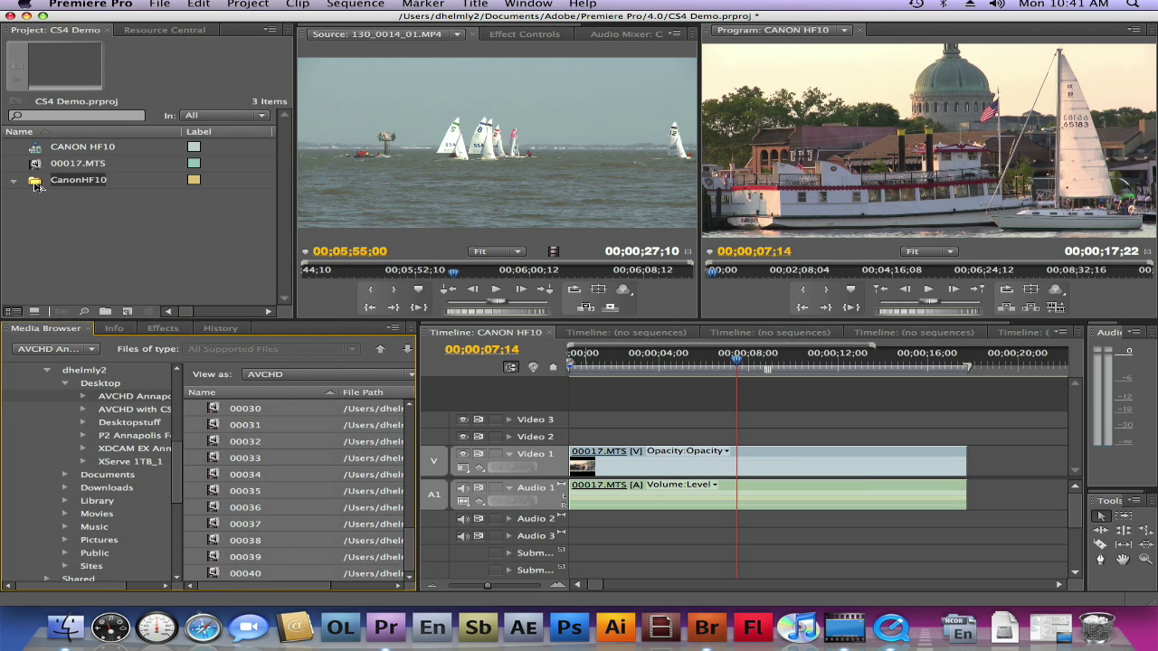
drag(36, 185, 36, 188)
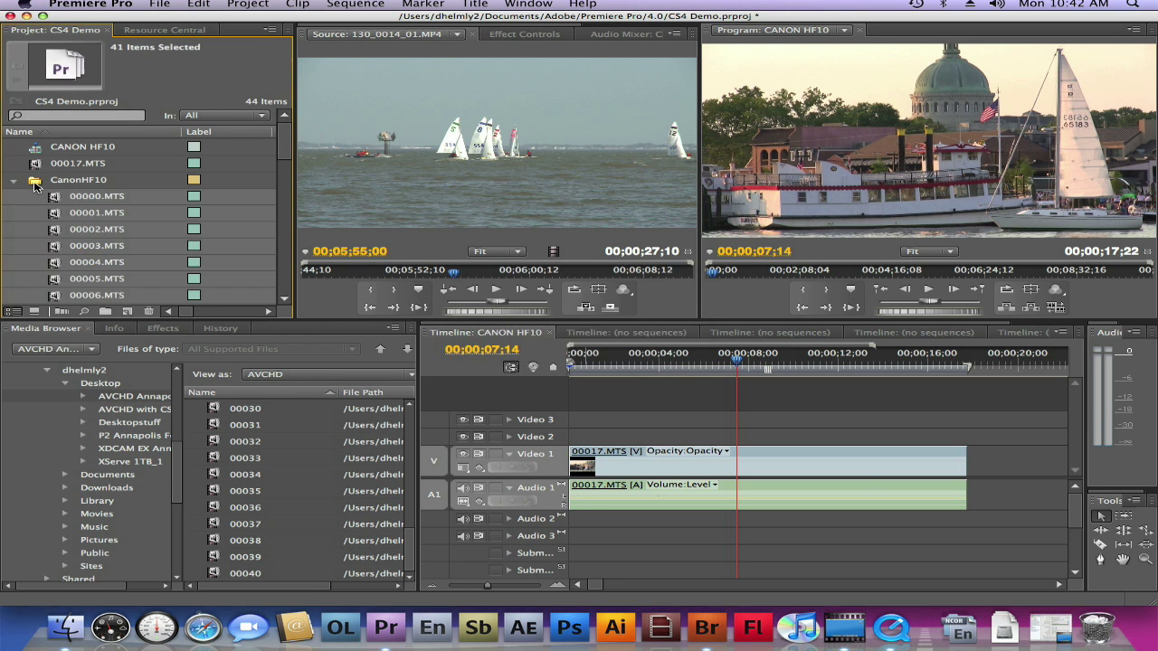
click(14, 184)
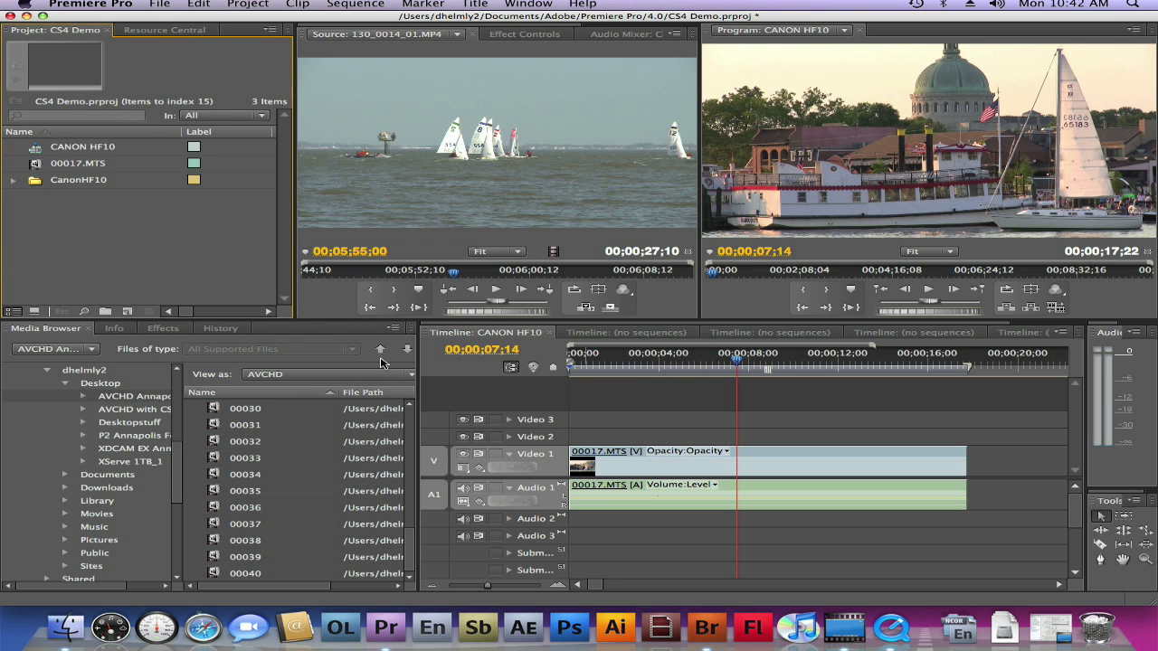
Delete 00017.MTS from the sequence, drop the whole CanonHF10 bin onto the timeline, and zoom to fit
click(603, 461)
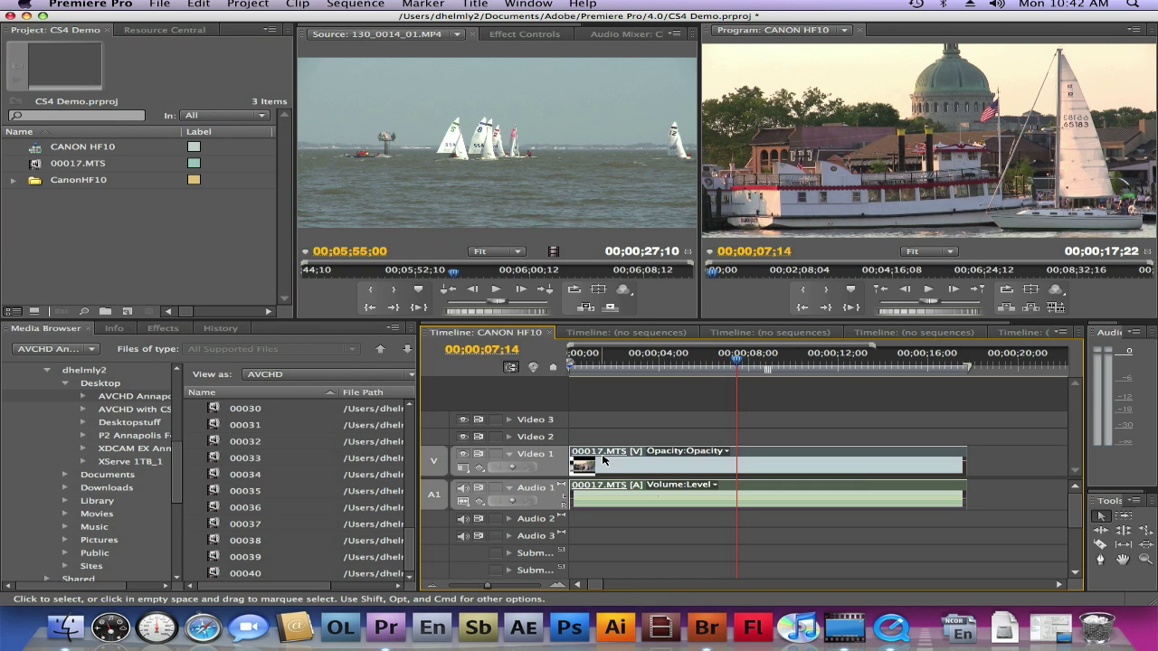
key(Delete)
drag(37, 185, 559, 469)
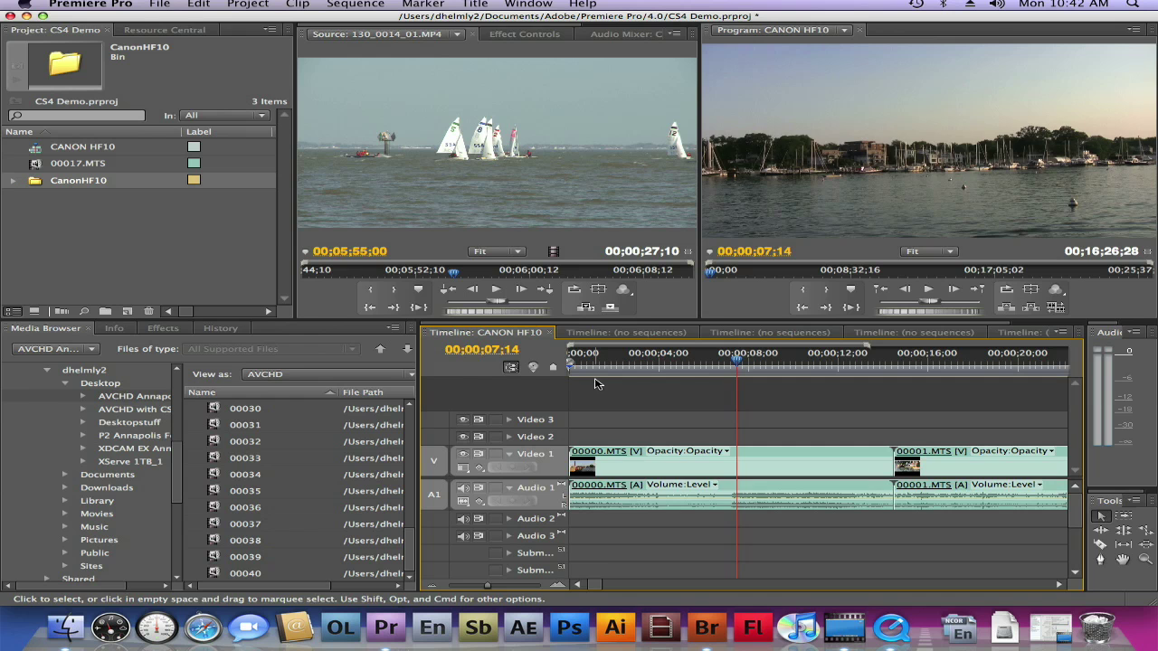
click(601, 365)
key(backslash)
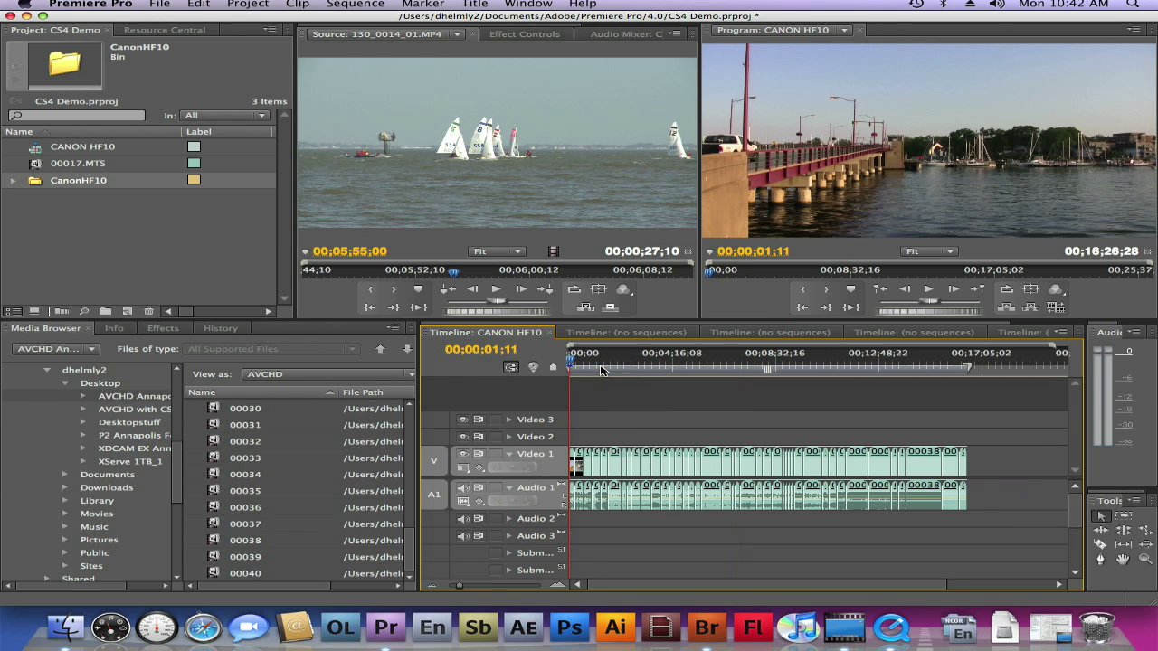
click(961, 360)
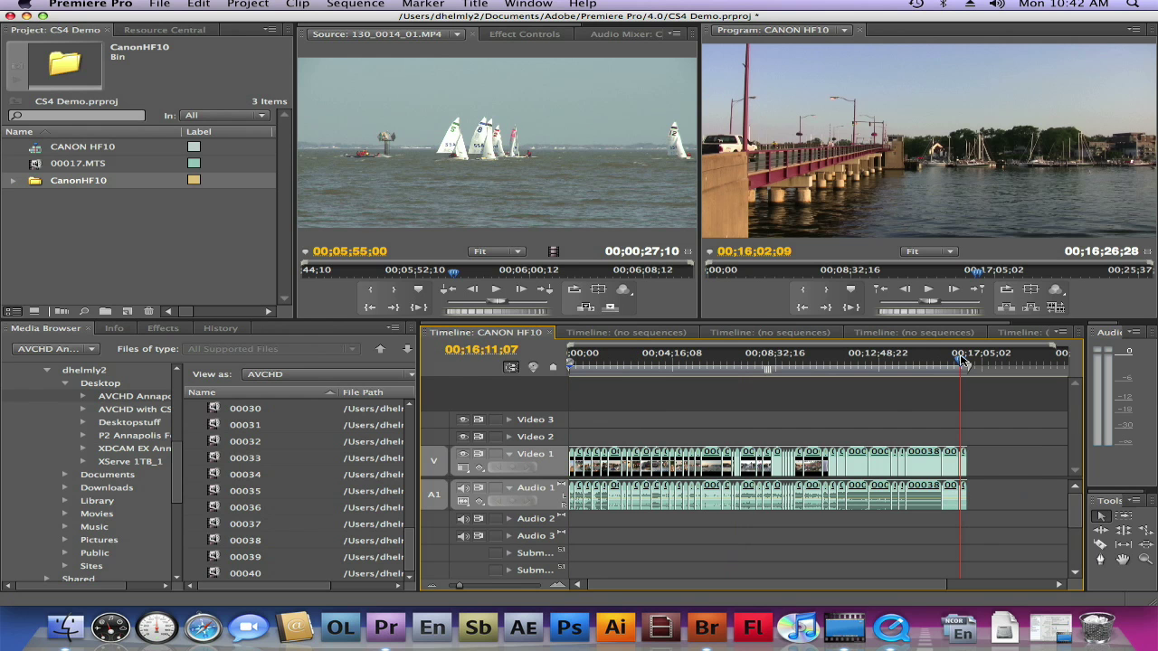
click(858, 270)
key(equal)
Play the new AVCHD clips in a full-window Program monitor from the jet-ski dock to the marina sign
key(grave)
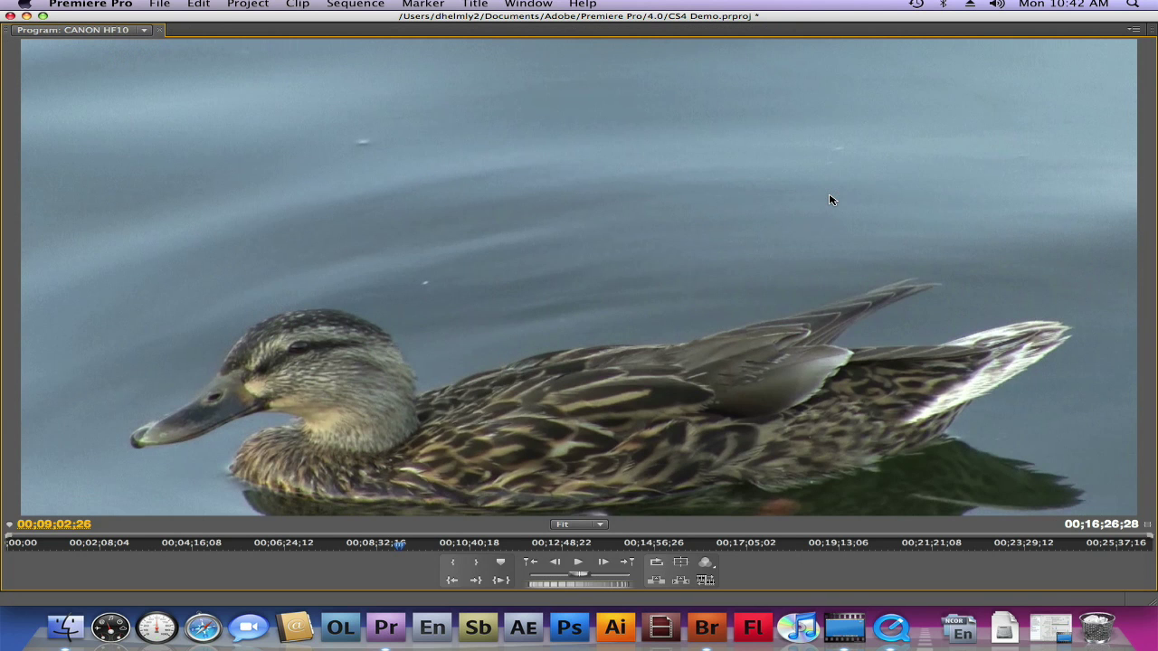
click(580, 562)
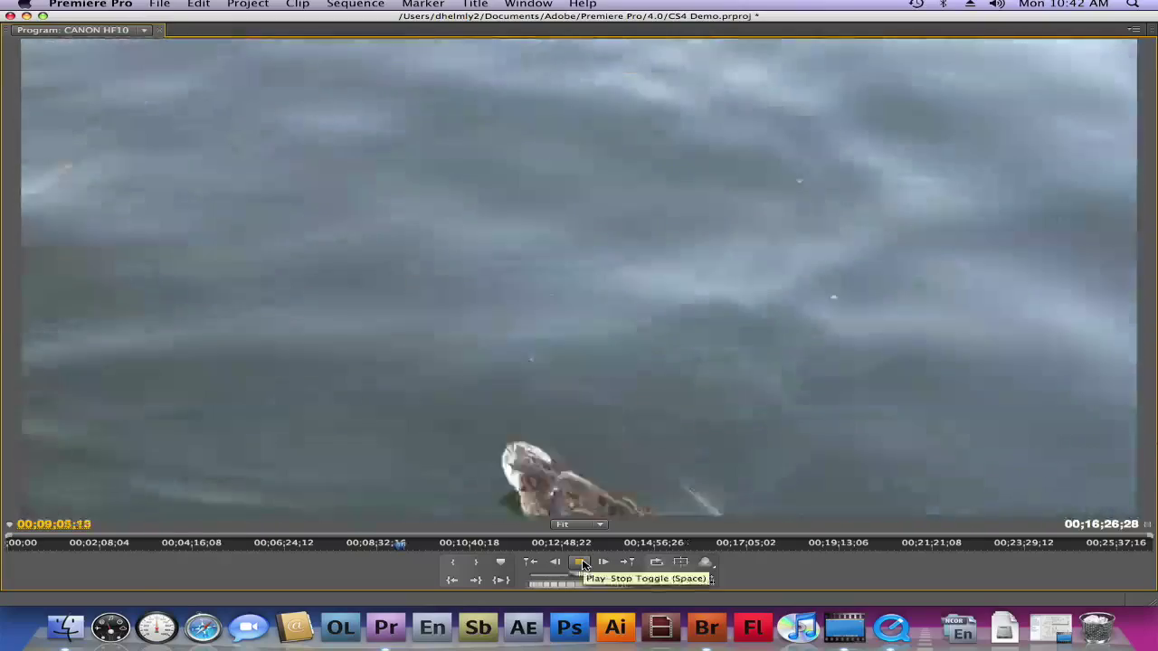
key(grave)
key(space)
drag(715, 353, 674, 362)
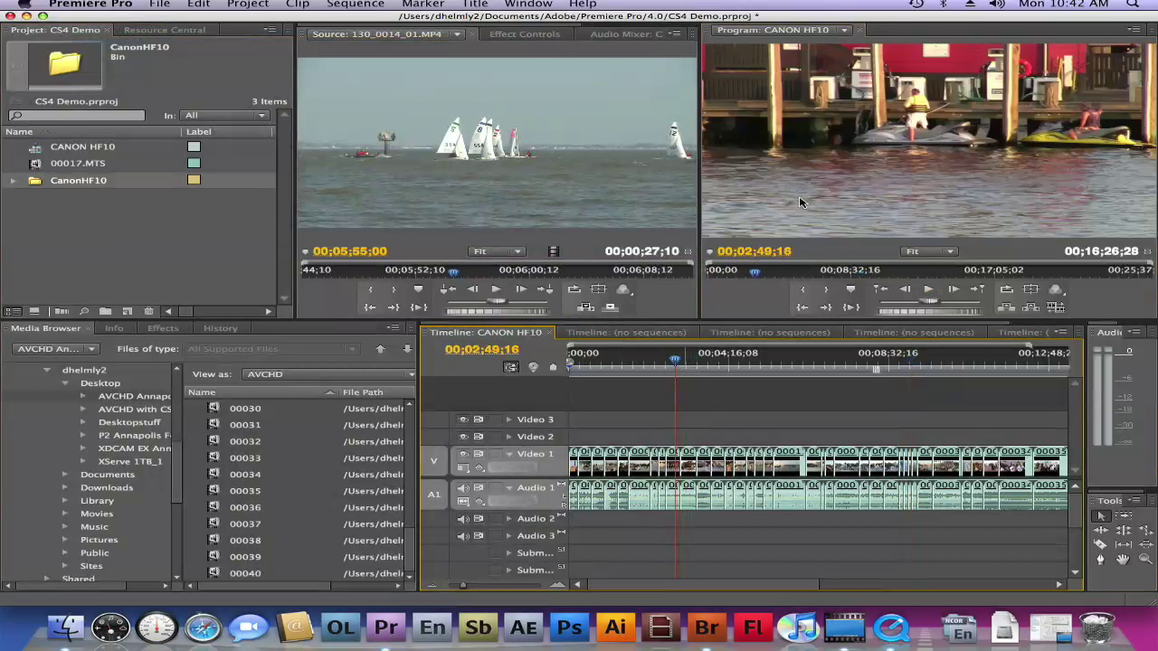
key(grave)
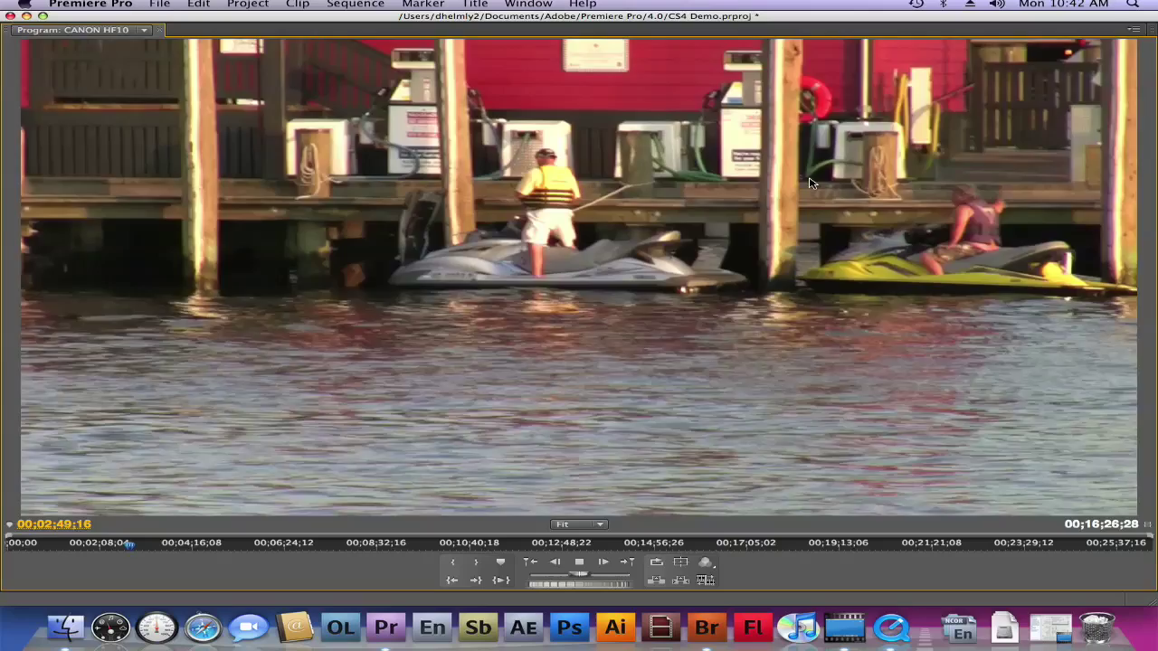
key(space)
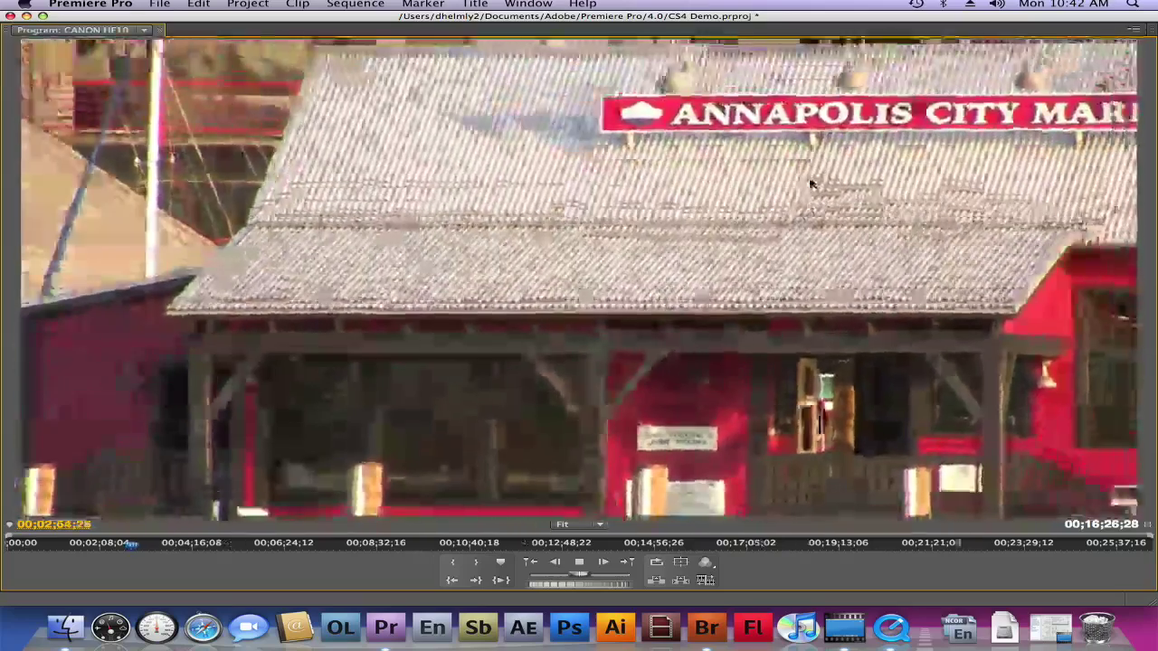
key(space)
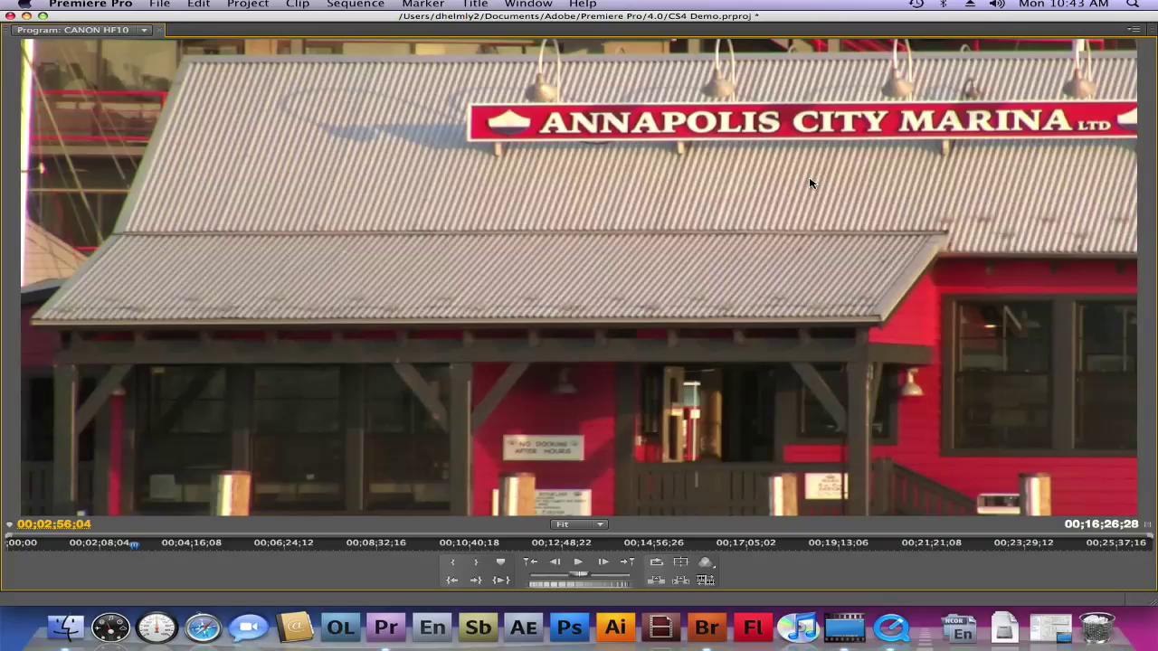
Add a new bin to the CS4 Demo project and name it XDCAM
key(grave)
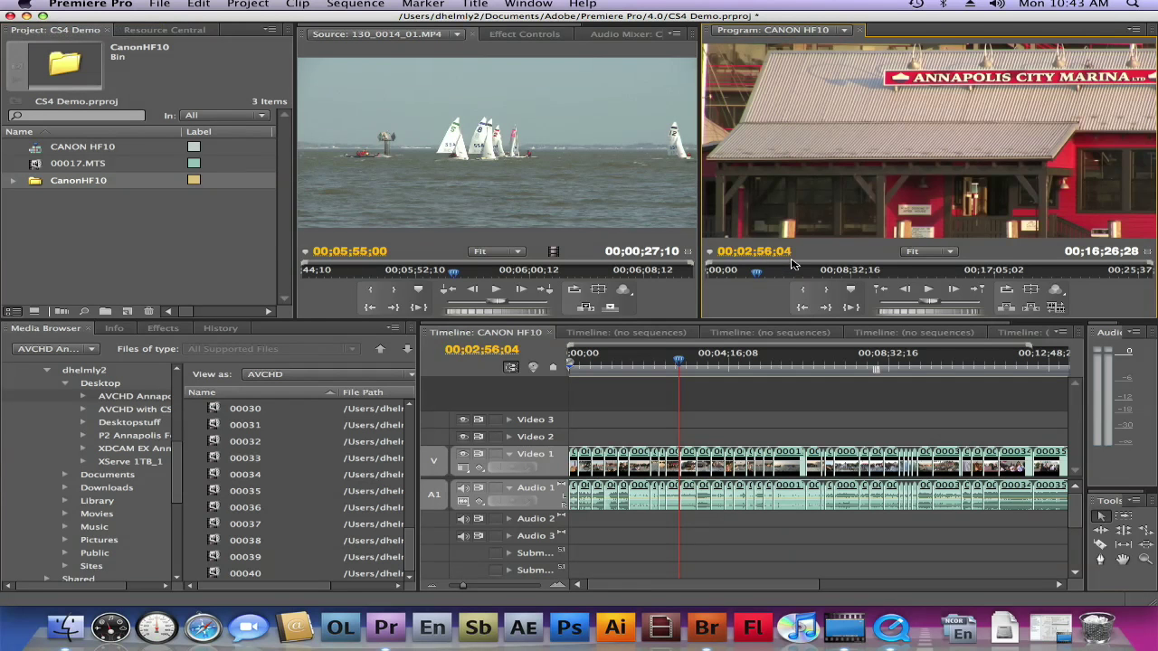
click(657, 360)
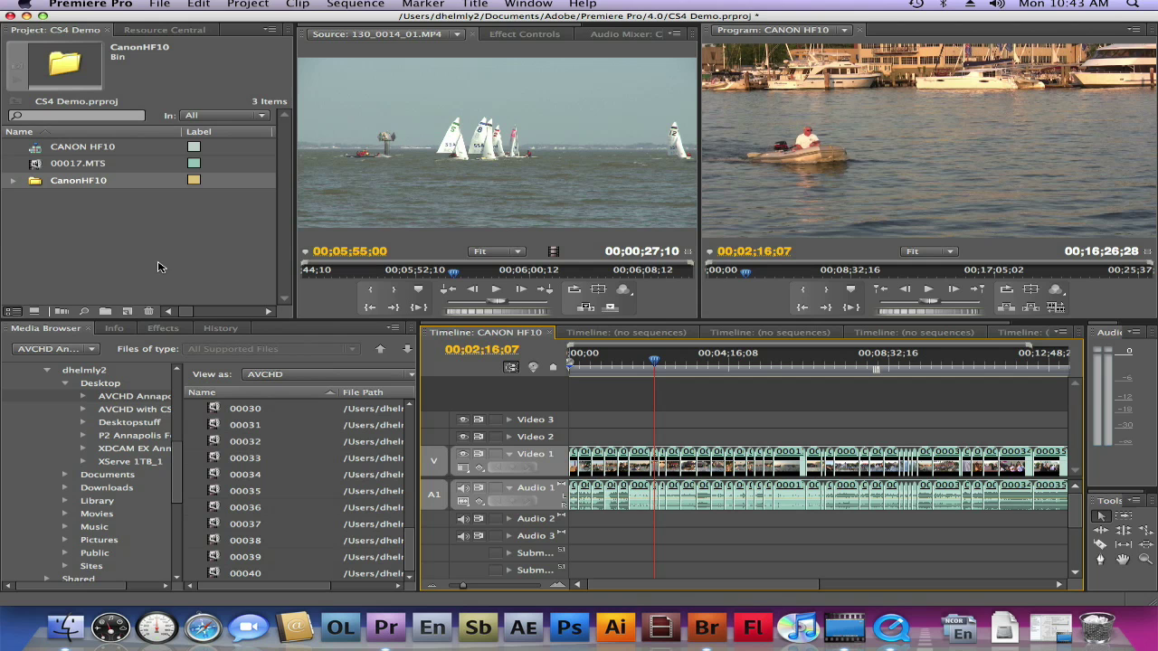
click(105, 311)
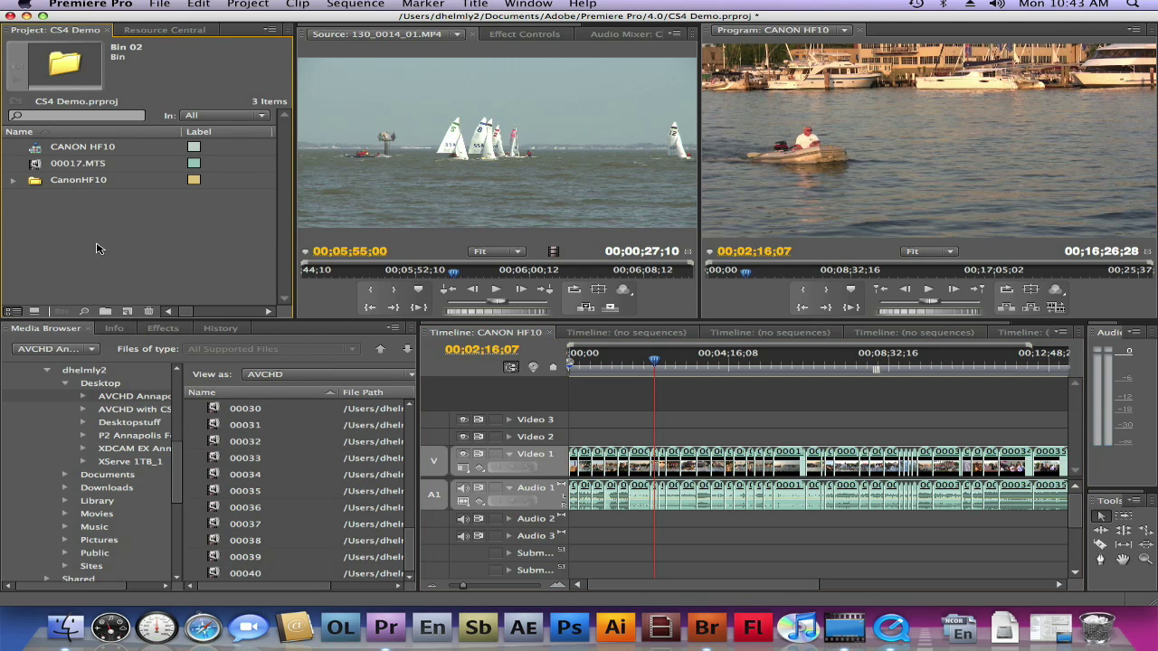
click(105, 311)
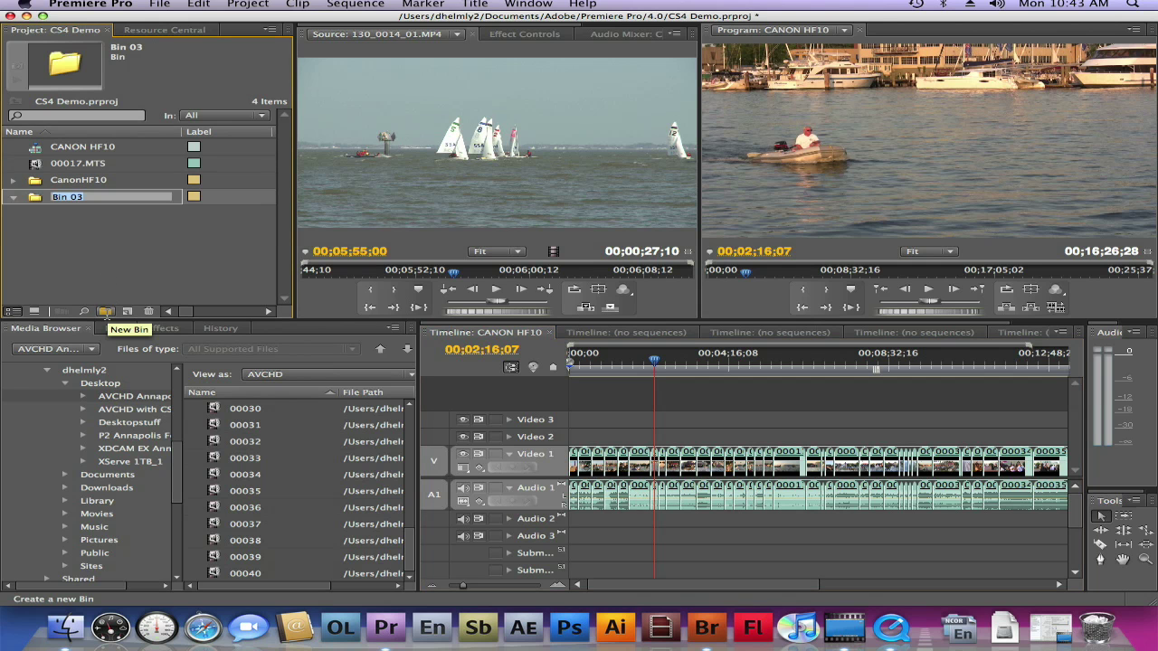
text(XDCAM)
click(88, 350)
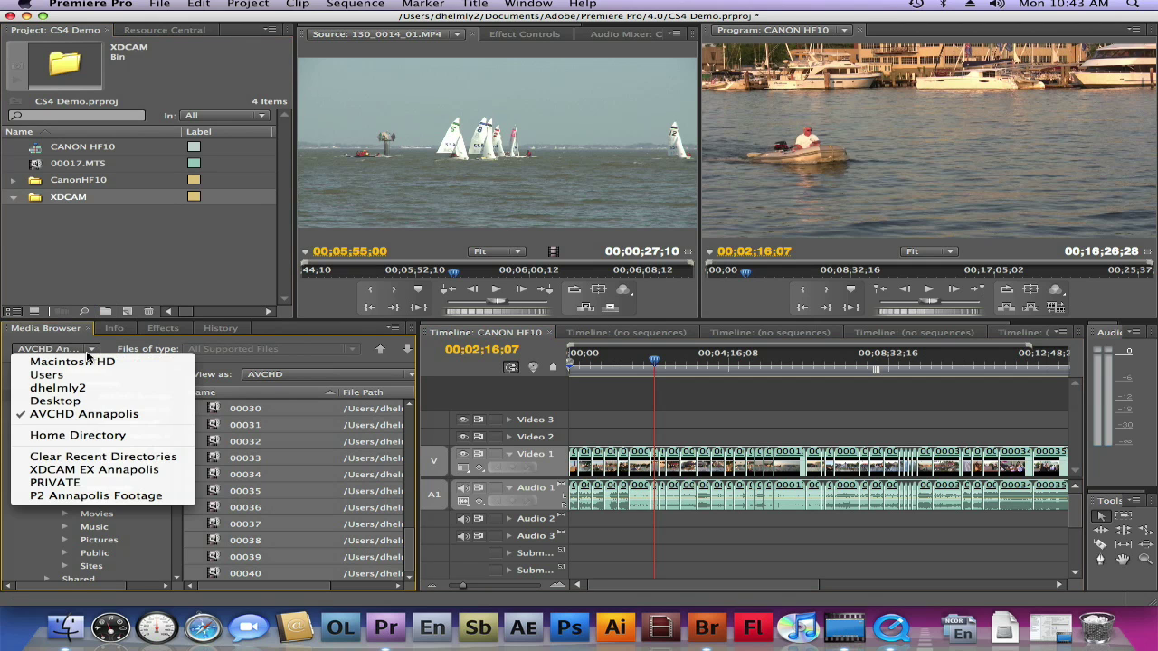